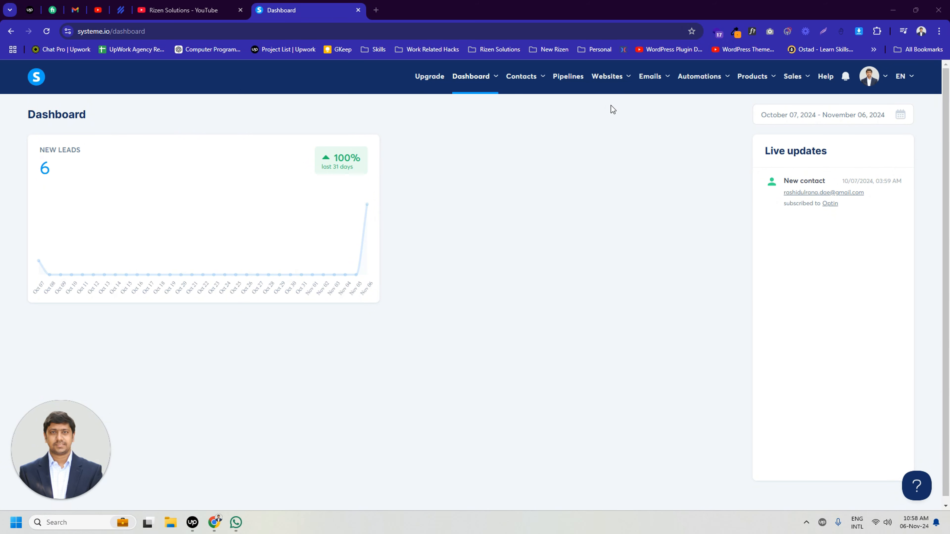
Start creating a new digital store and name it Shopizen.
mouse_move(610, 94)
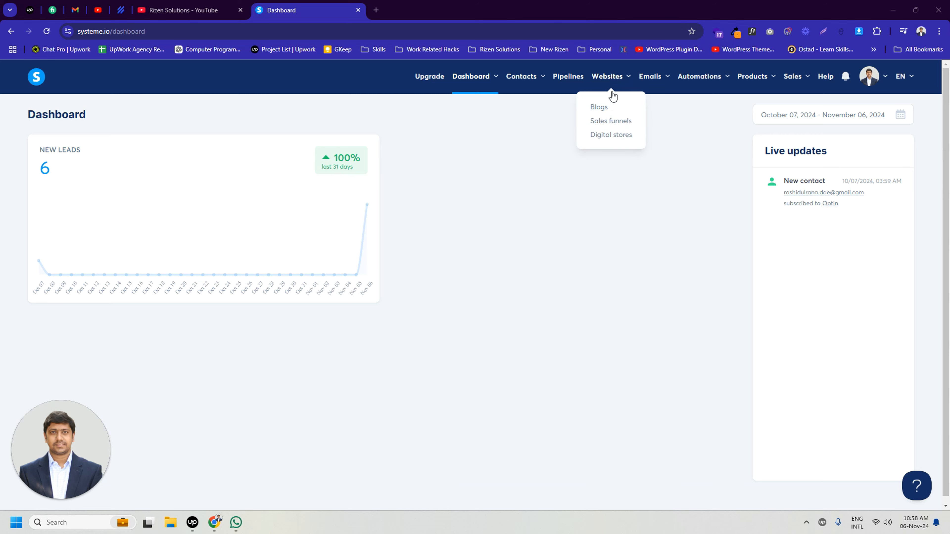
click(605, 135)
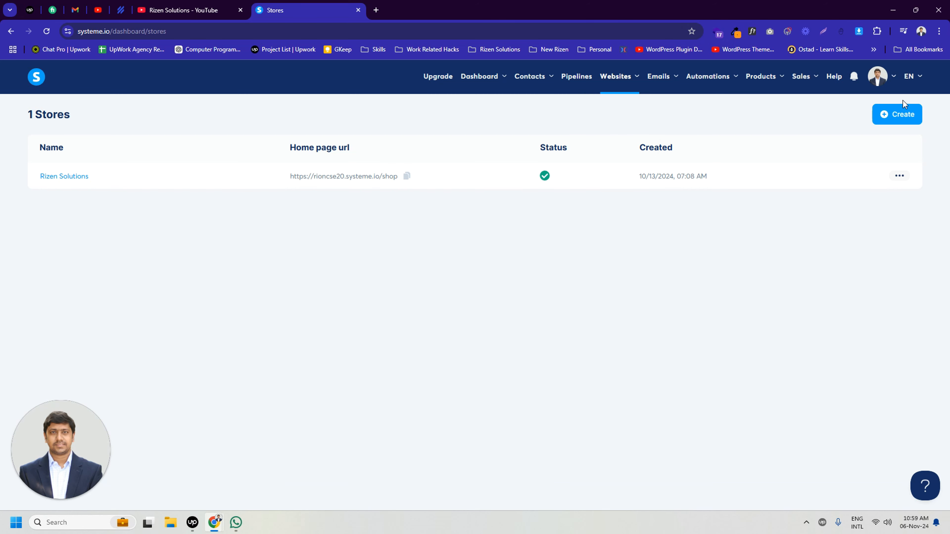
click(898, 115)
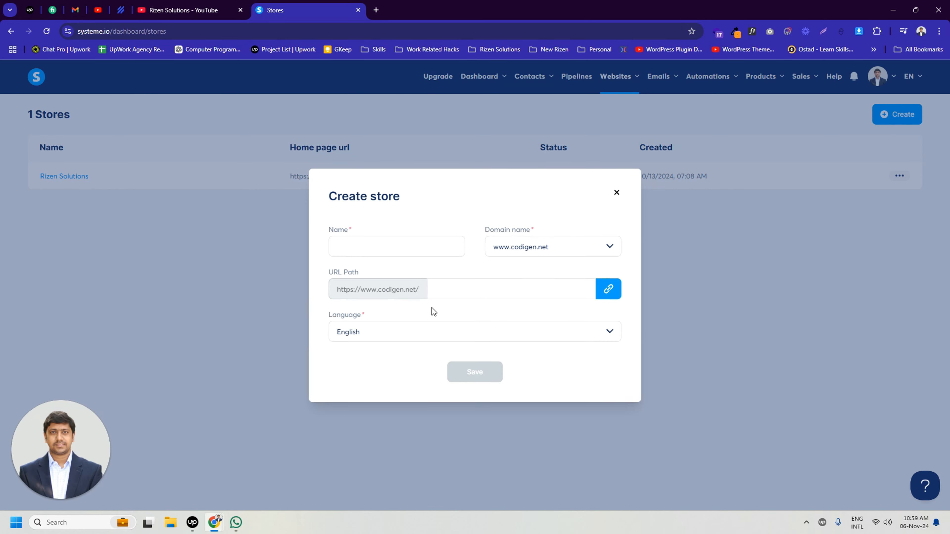
click(393, 249)
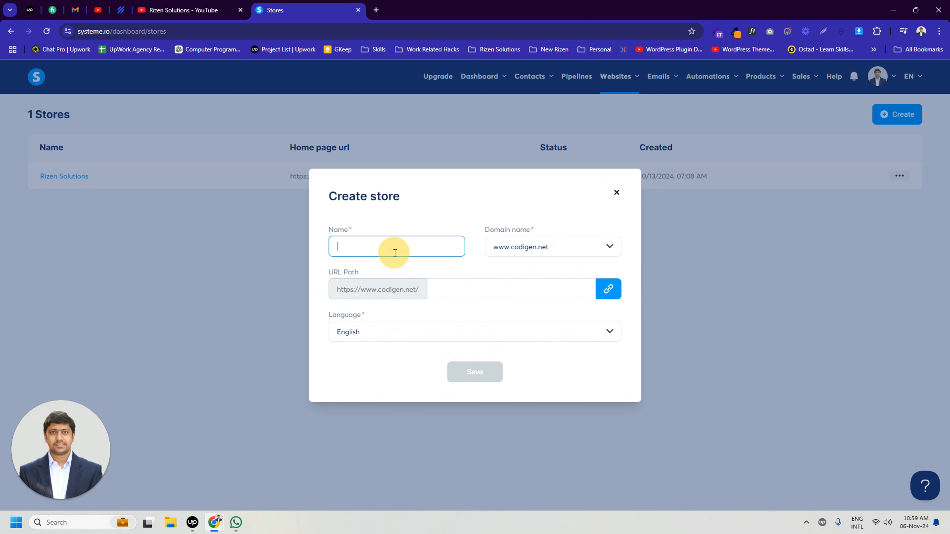
text(Shopizen)
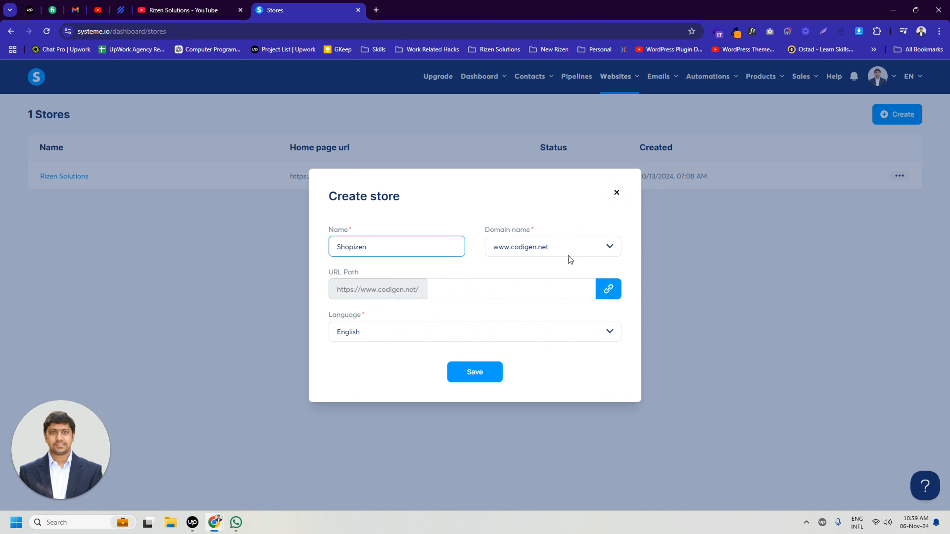
Assign the store the domain rioncse20.systeme.io with the URL path shopizen and save it.
click(559, 241)
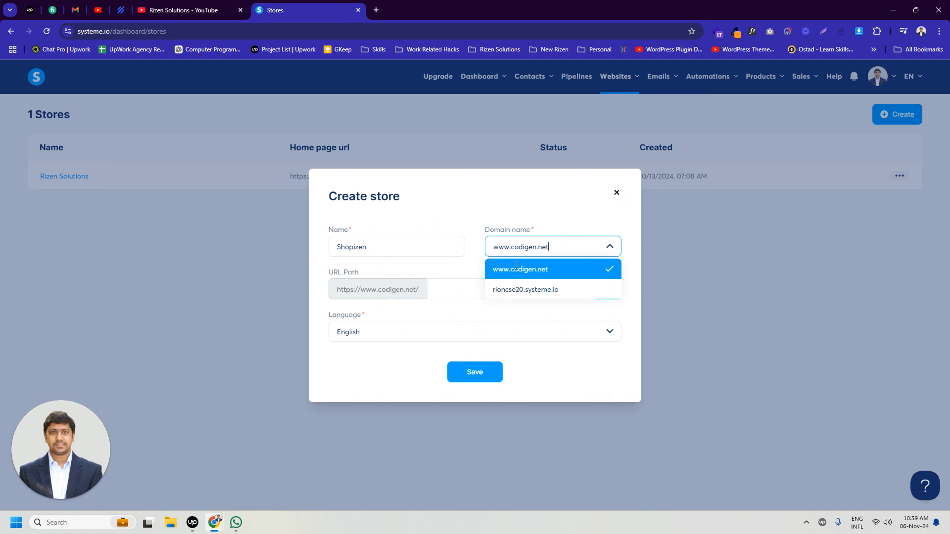
click(541, 287)
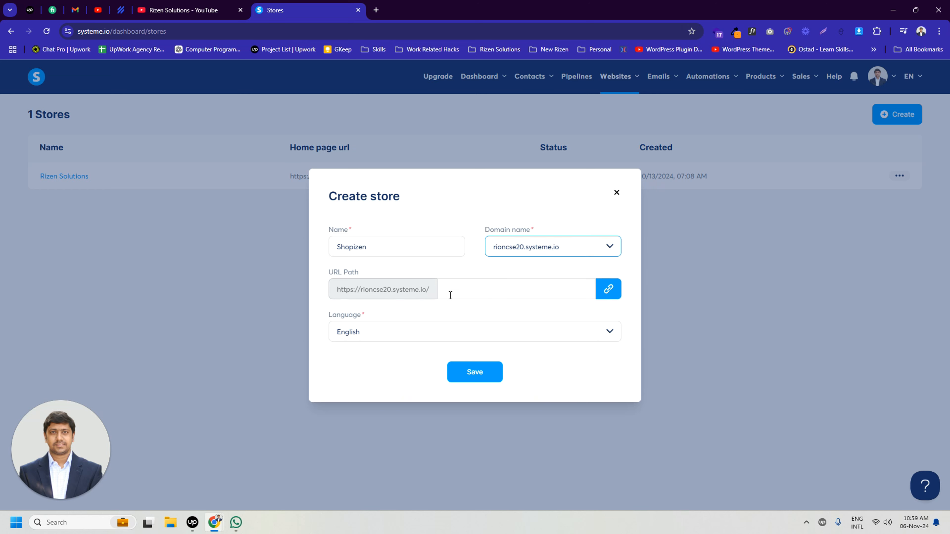
click(467, 288)
text(shopizen)
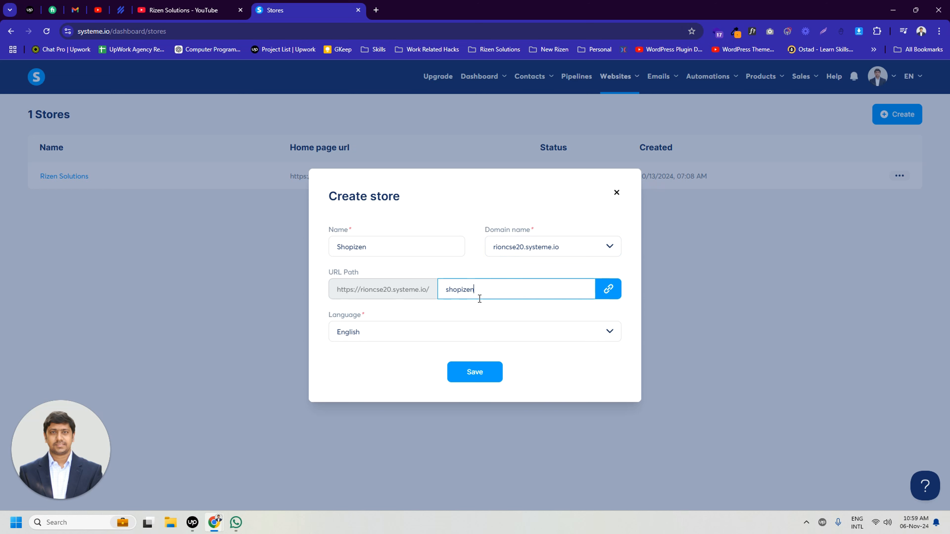
click(484, 291)
click(472, 372)
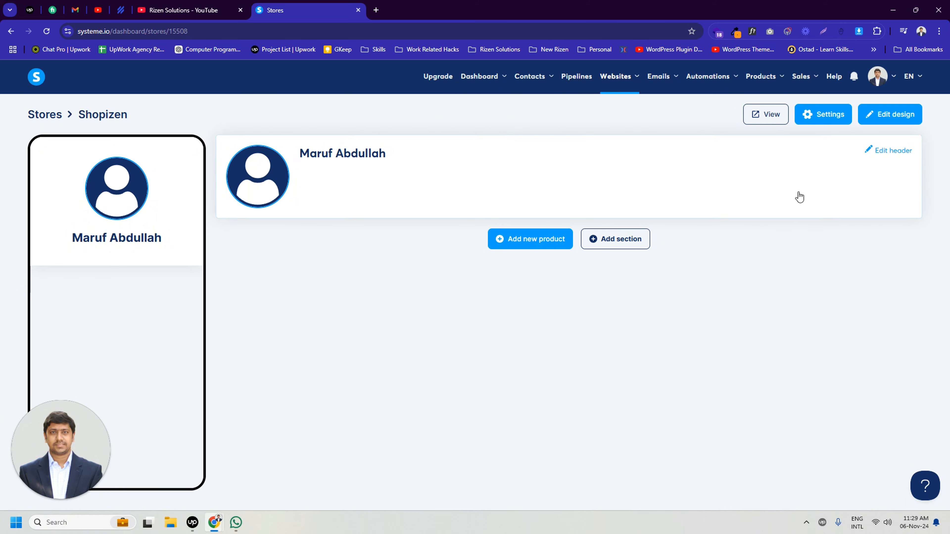
Set the header's store display name to Shopigen and its bio to "This is our demo store".
click(893, 153)
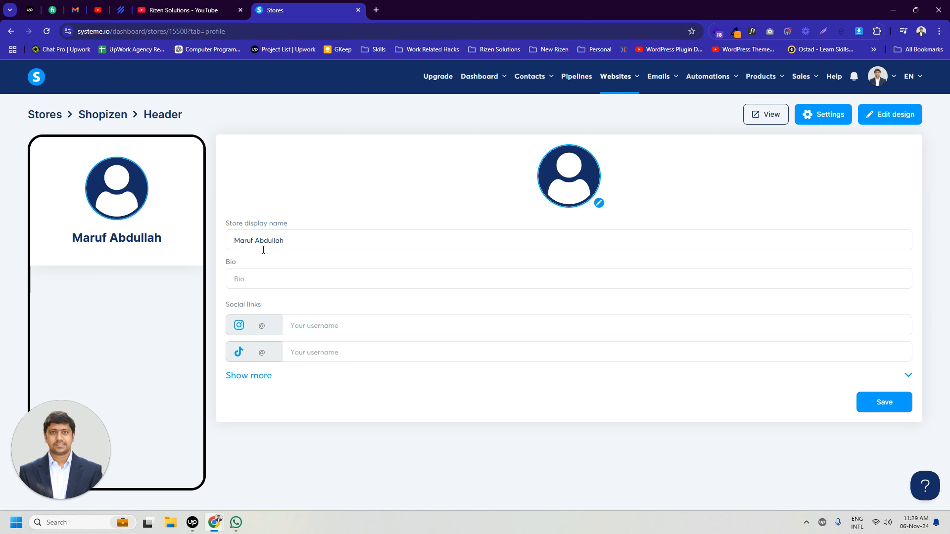
drag(299, 238, 214, 238)
text(Shopigen)
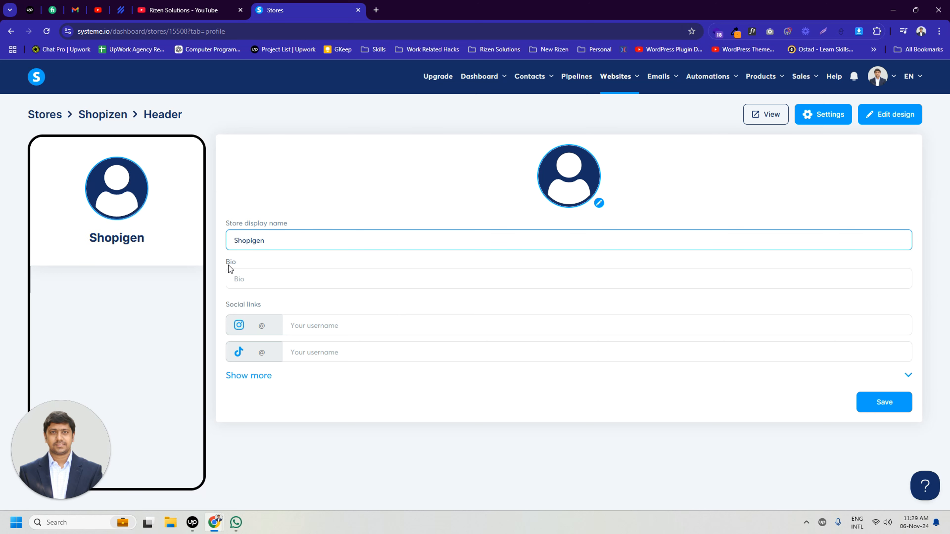
click(248, 278)
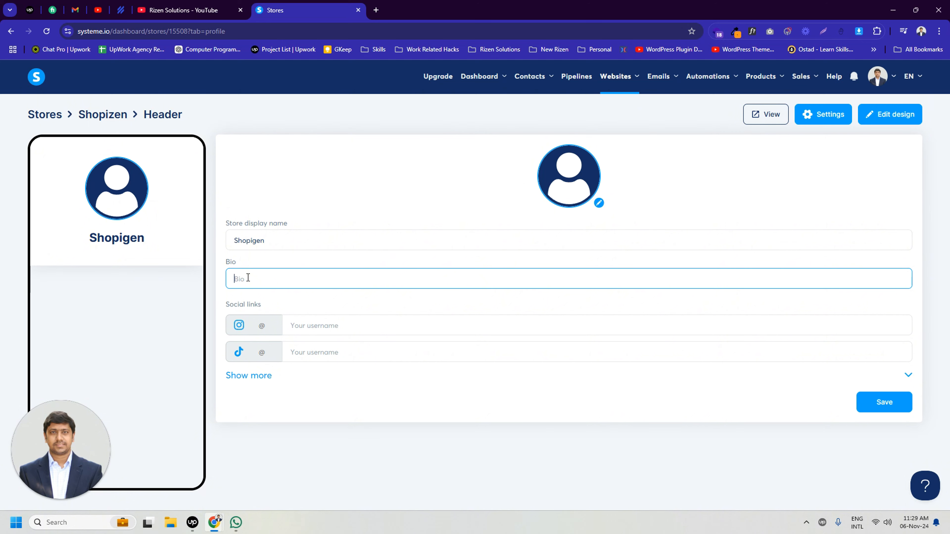
text(T)
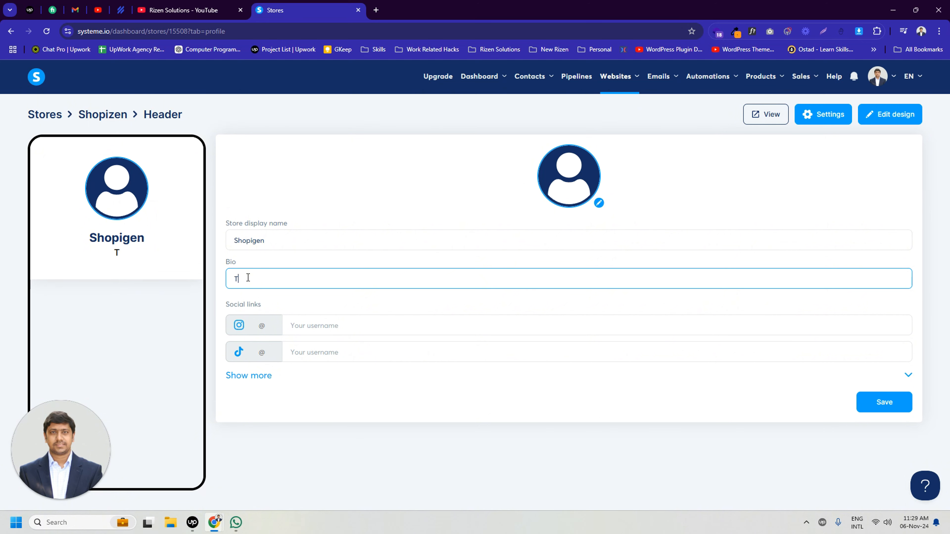
text(his is our demo store)
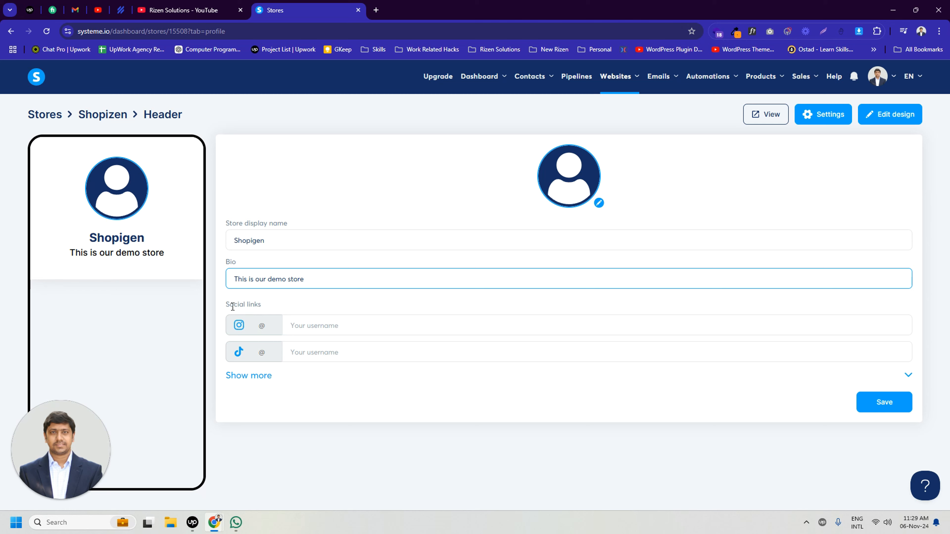
Check the additional social link options, upload unnamed.webp as the store's profile image, and save the header.
click(248, 376)
scroll(341, 393, down, 5)
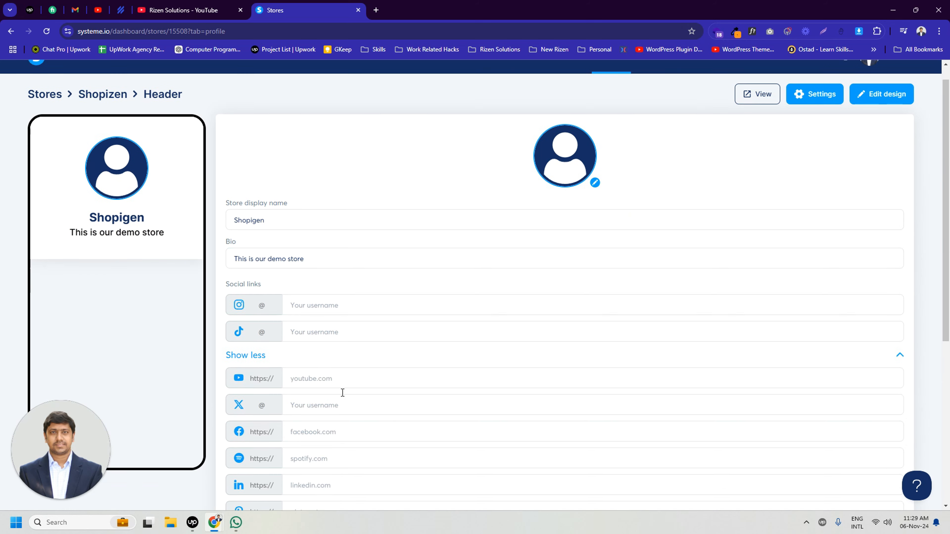
scroll(384, 401, up, 5)
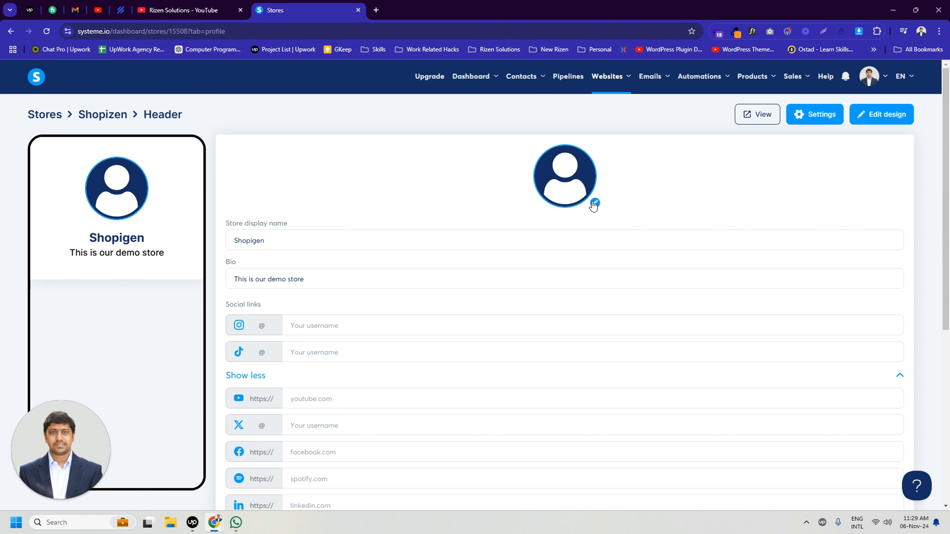
click(594, 204)
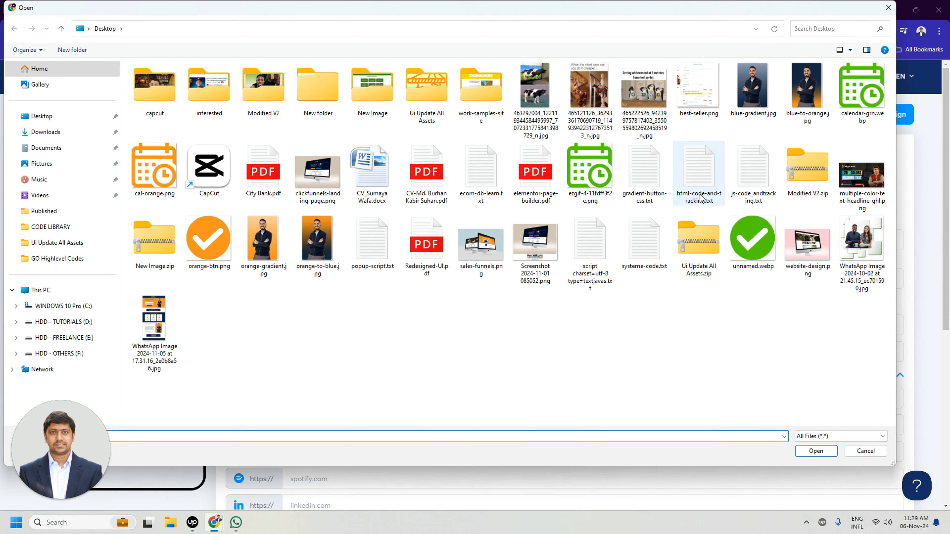
click(748, 245)
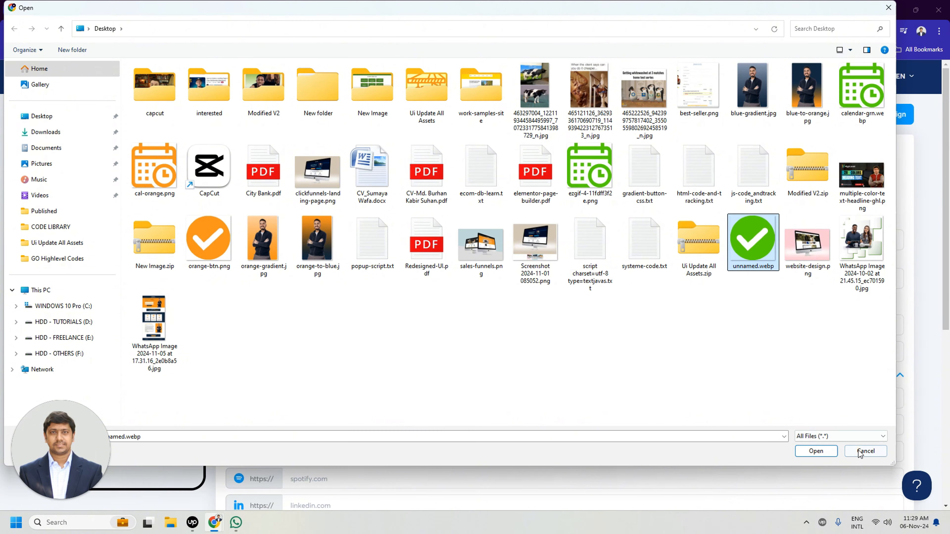
click(815, 450)
click(658, 403)
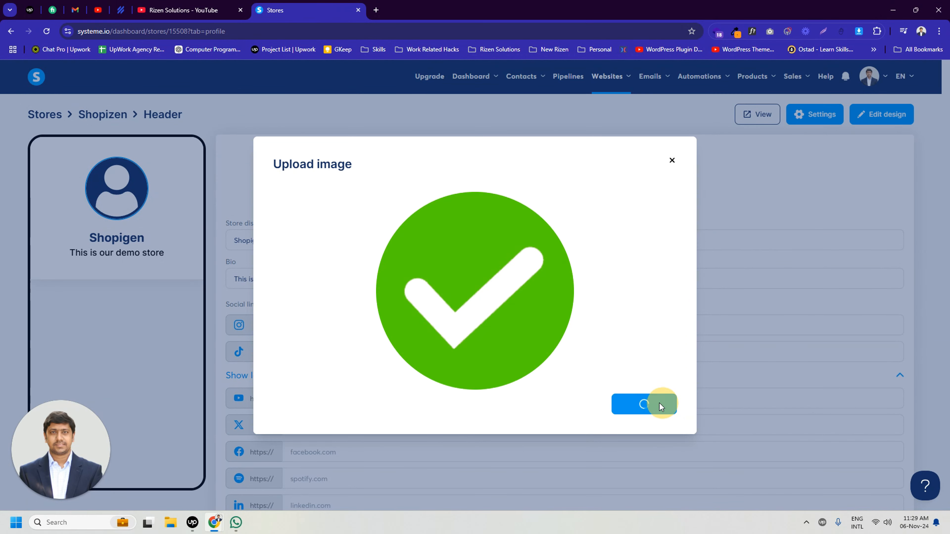
scroll(669, 329, down, 5)
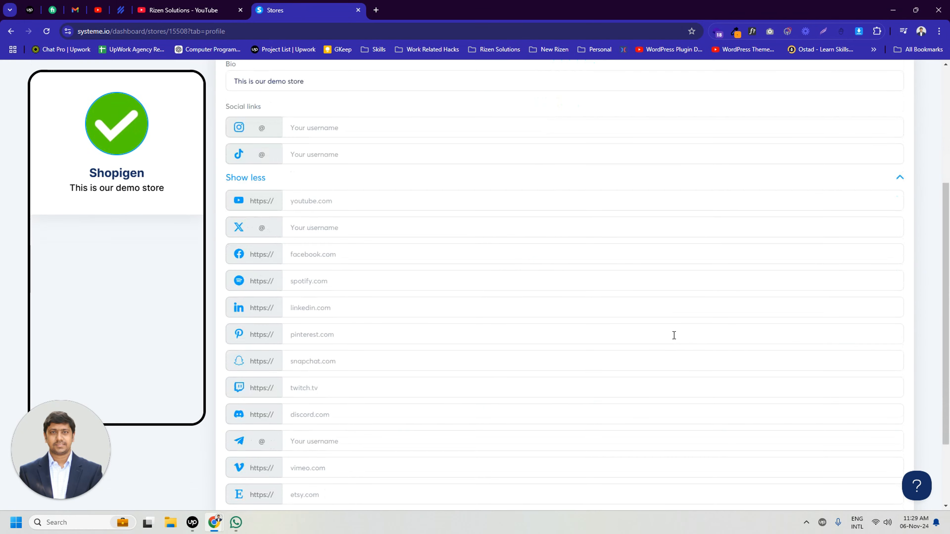
scroll(674, 336, down, 3)
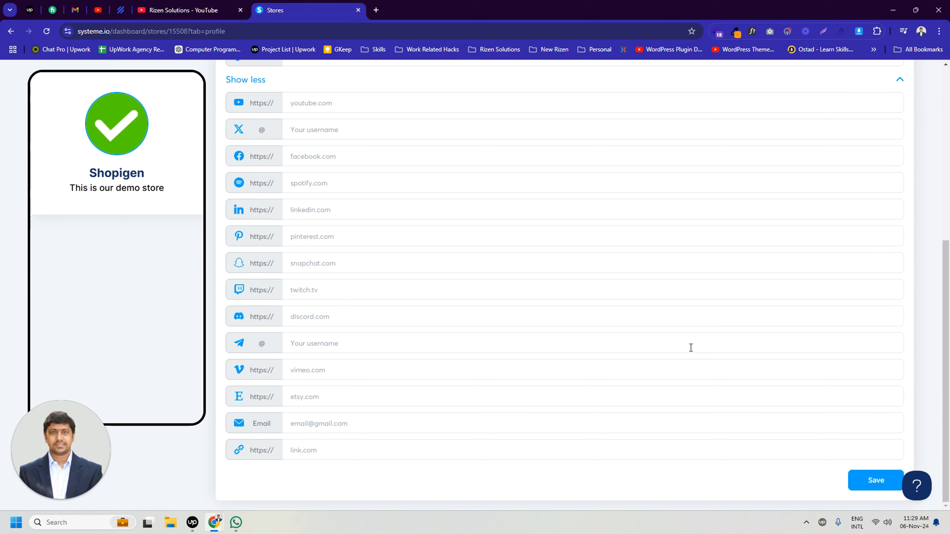
click(853, 483)
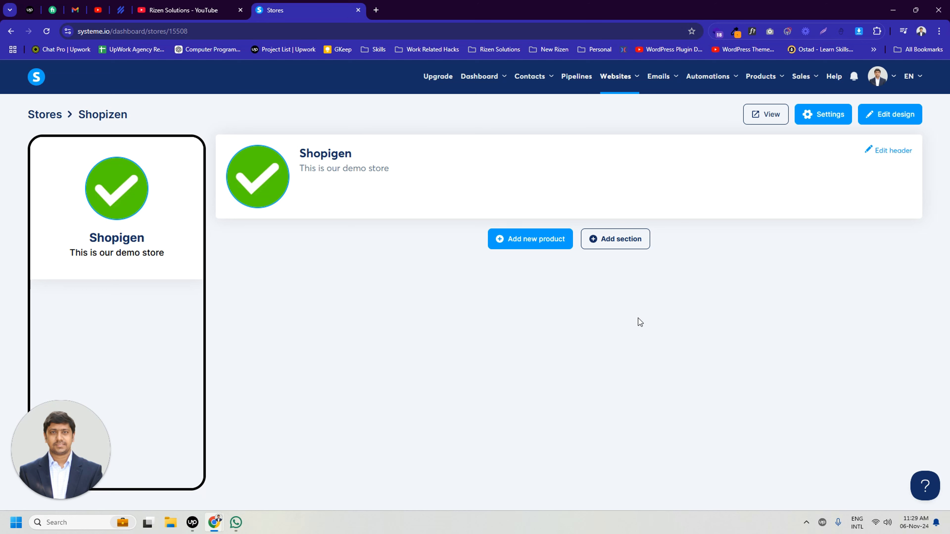
View the live store page and review the store's settings without changing them.
click(767, 116)
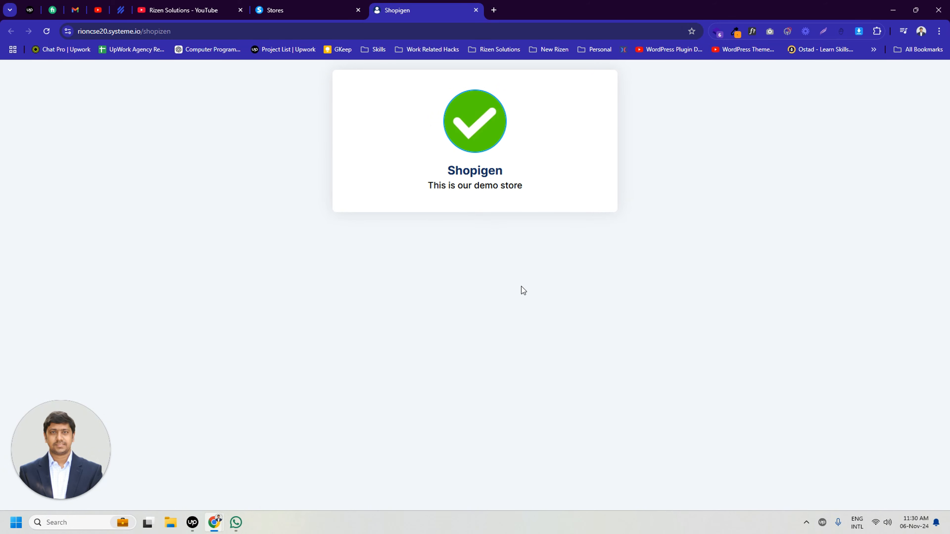
click(316, 10)
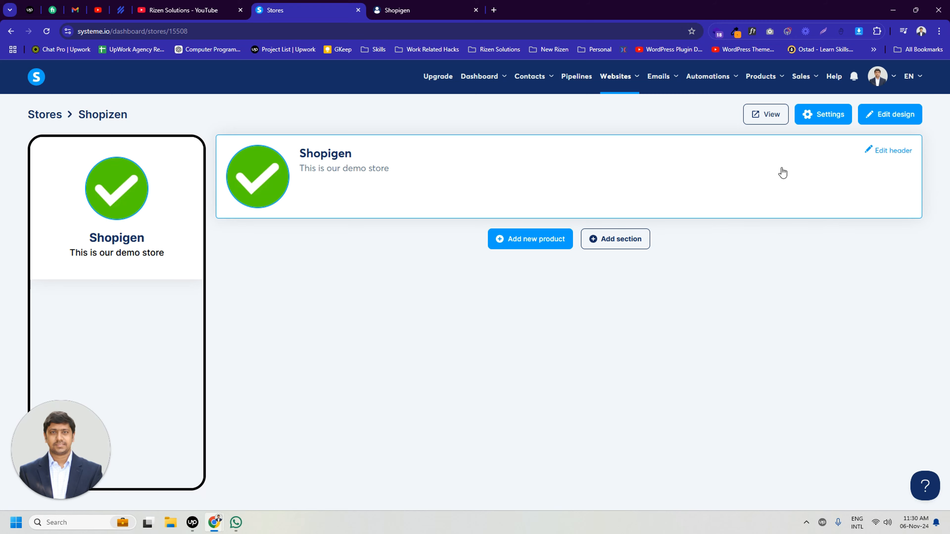
click(825, 113)
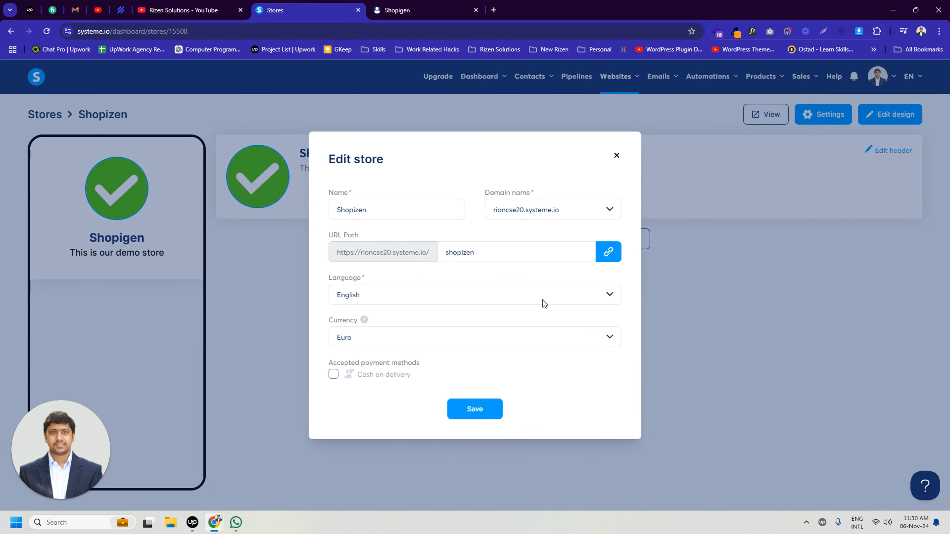
click(495, 405)
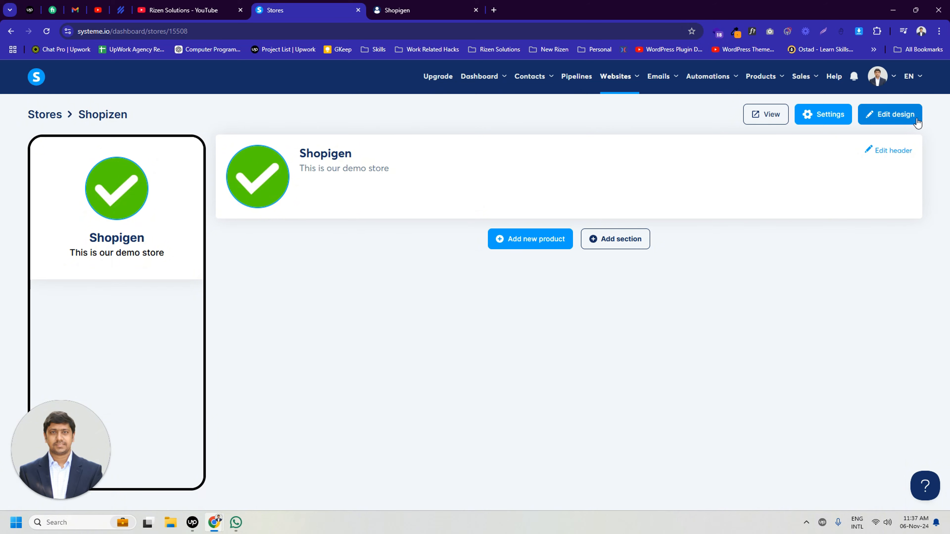
Browse the design themes available for the store.
click(890, 114)
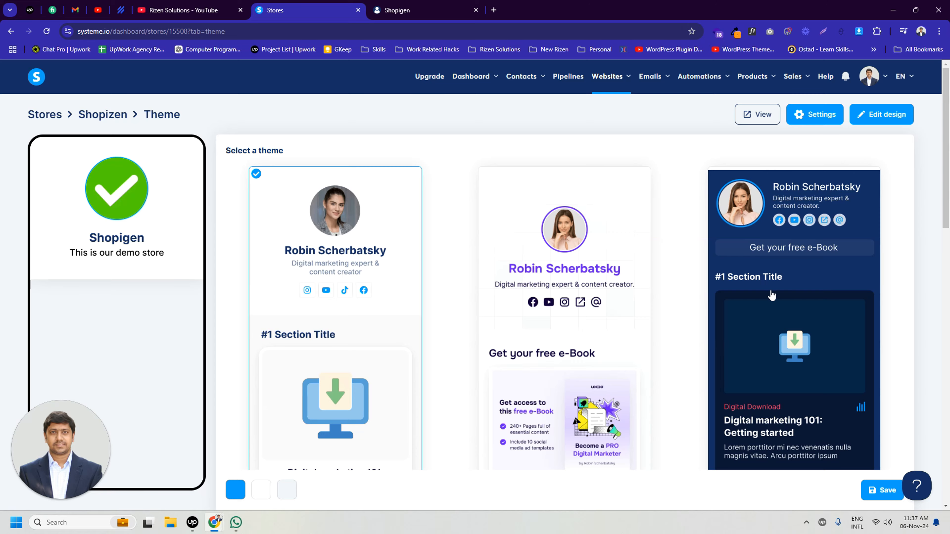
scroll(692, 336, down, 12)
scroll(654, 397, down, 3)
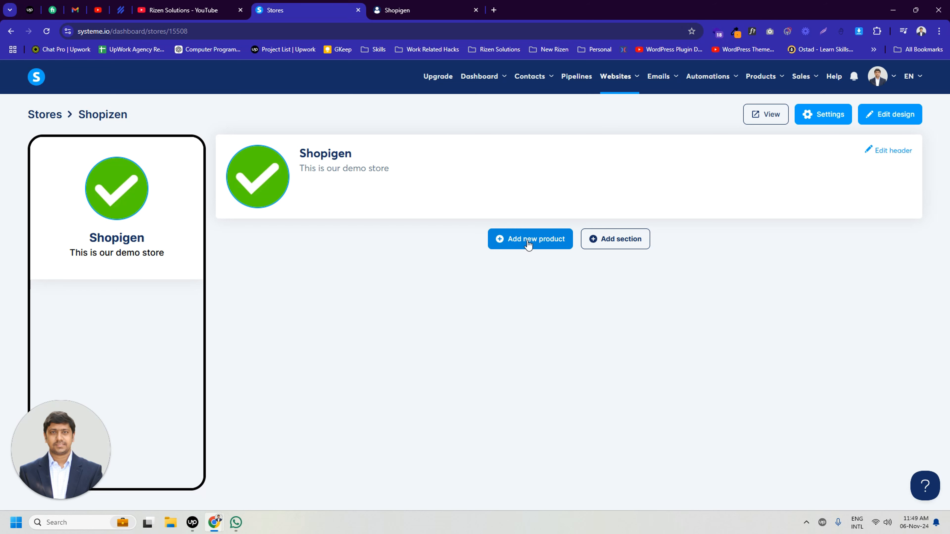
Add a new External link / url product and upload ezgif-4-11fdff3f2e.png as its thumbnail.
click(614, 244)
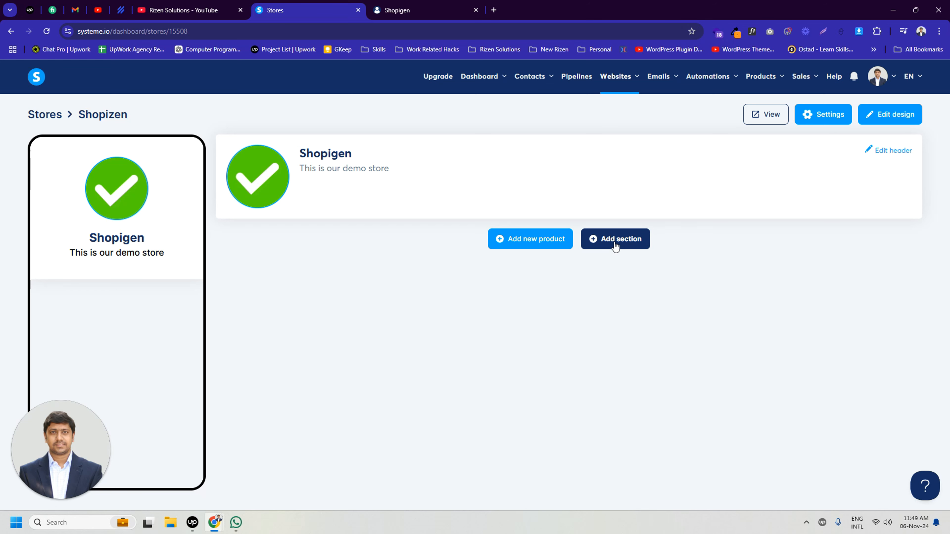
click(527, 247)
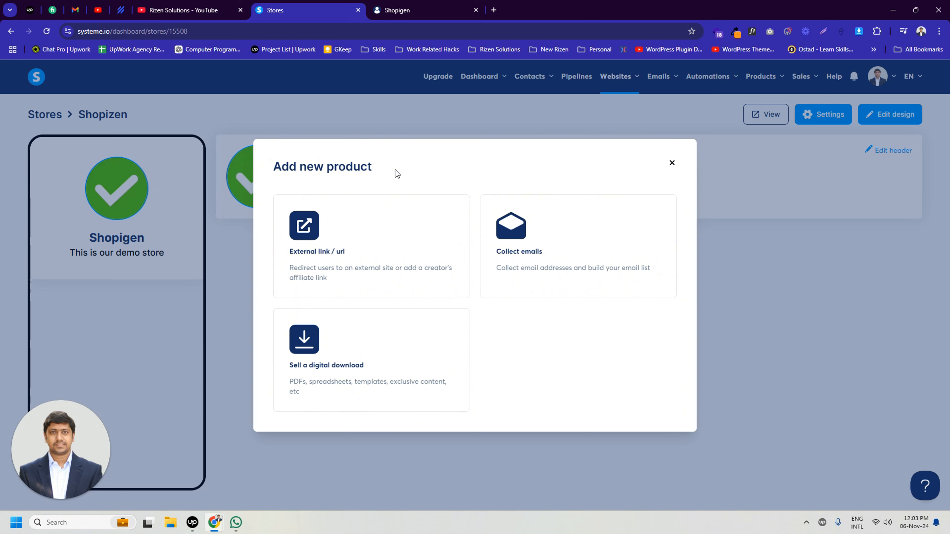
click(356, 243)
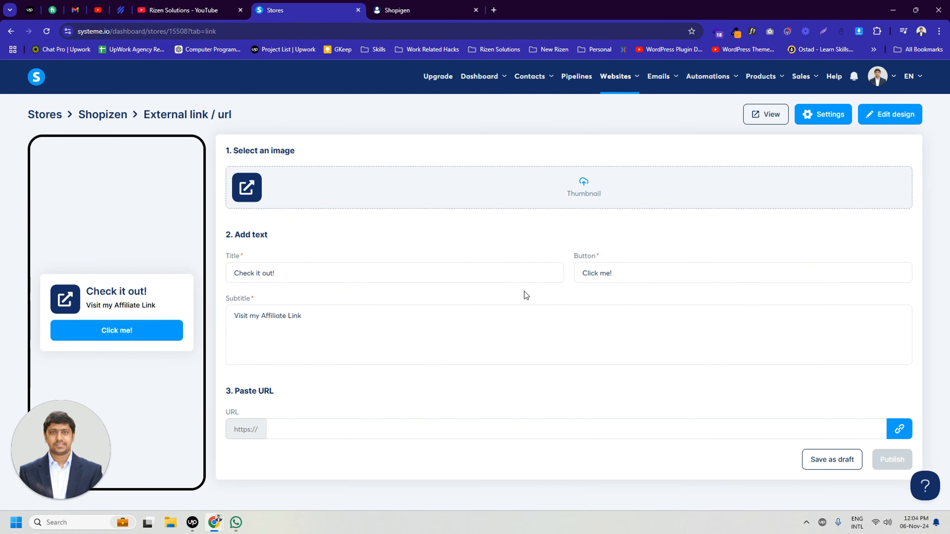
click(282, 180)
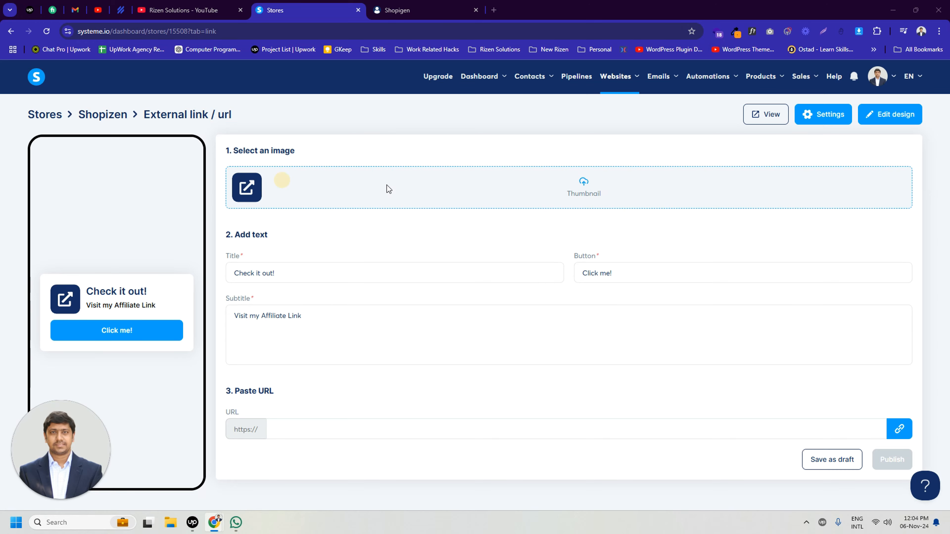
click(590, 173)
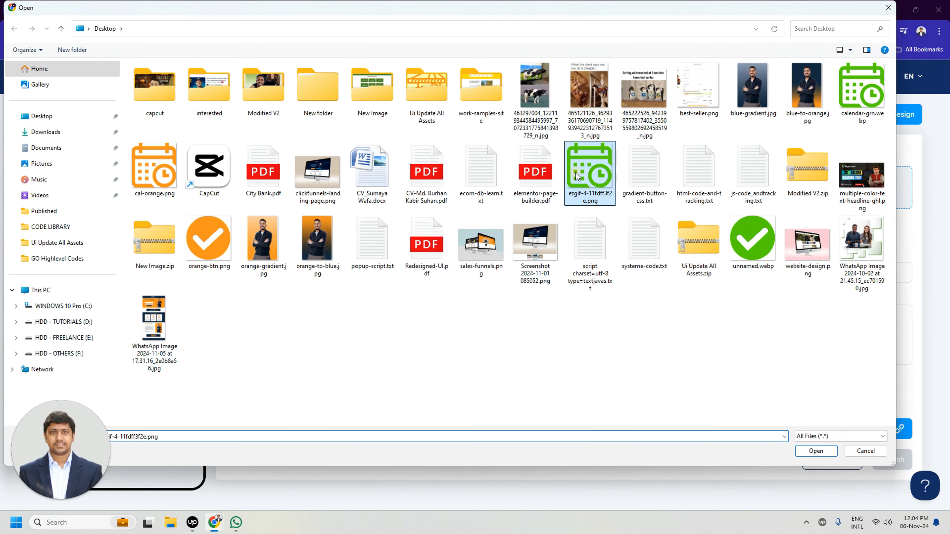
click(812, 453)
click(640, 407)
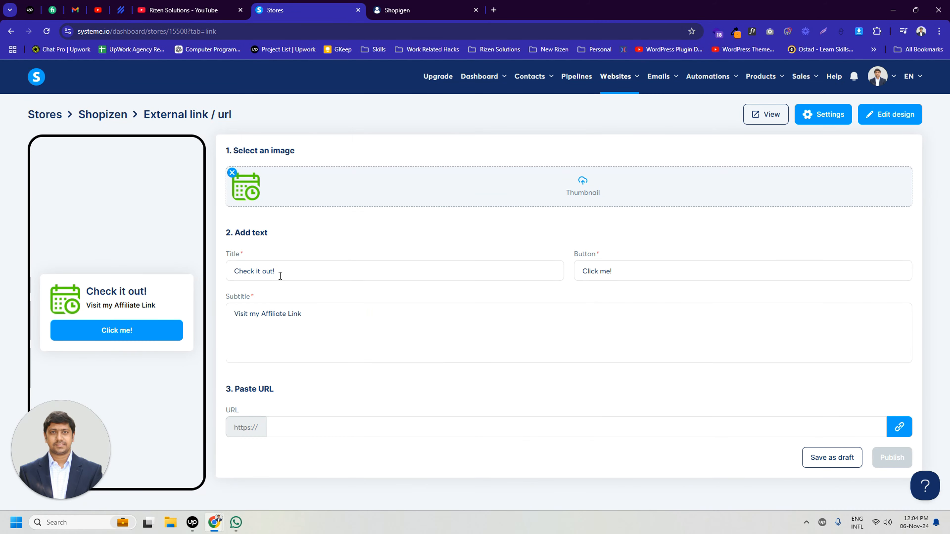
Change the external link product's title to "Schedule a Call".
drag(287, 271, 226, 271)
text(S)
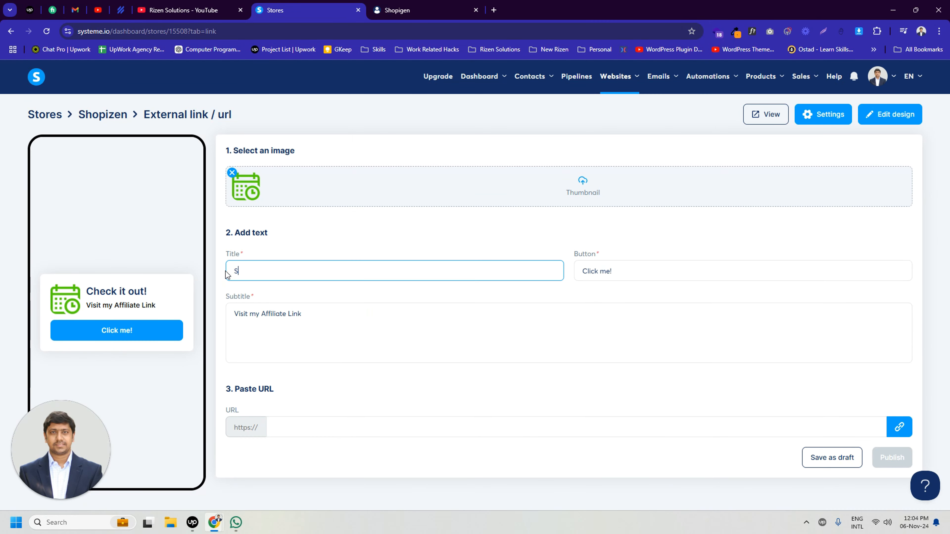
text(chedule a Call)
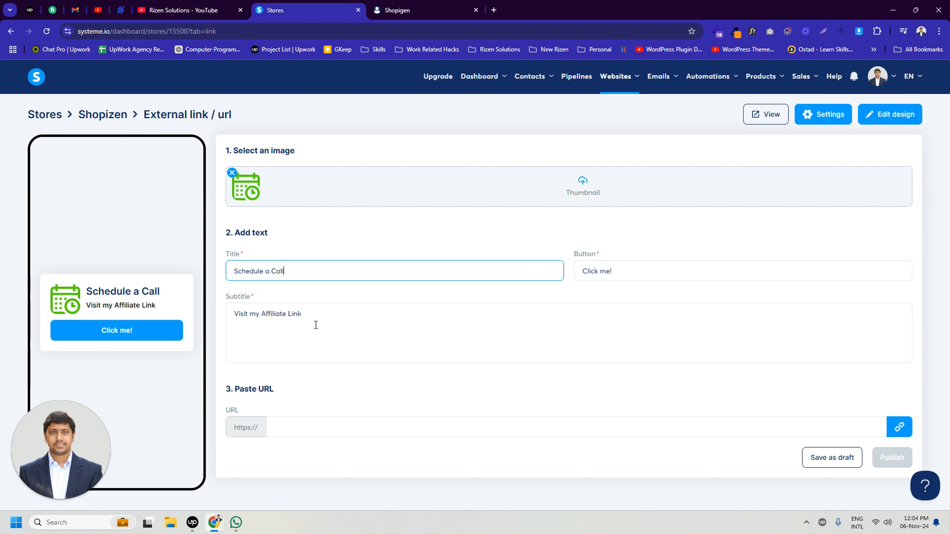
Replace the Schedule a Call product's subtitle with "Visit this link to book a call.".
drag(316, 325, 238, 314)
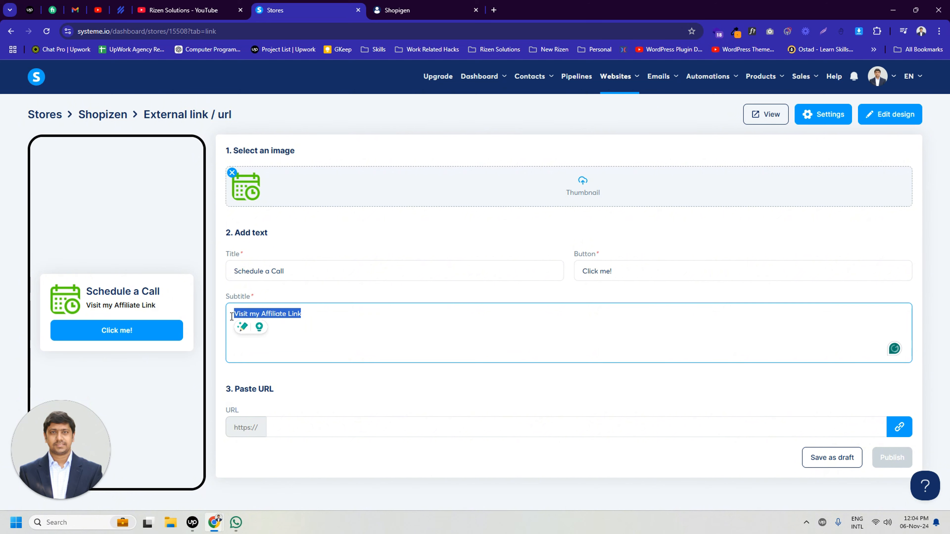
text(Visit this )
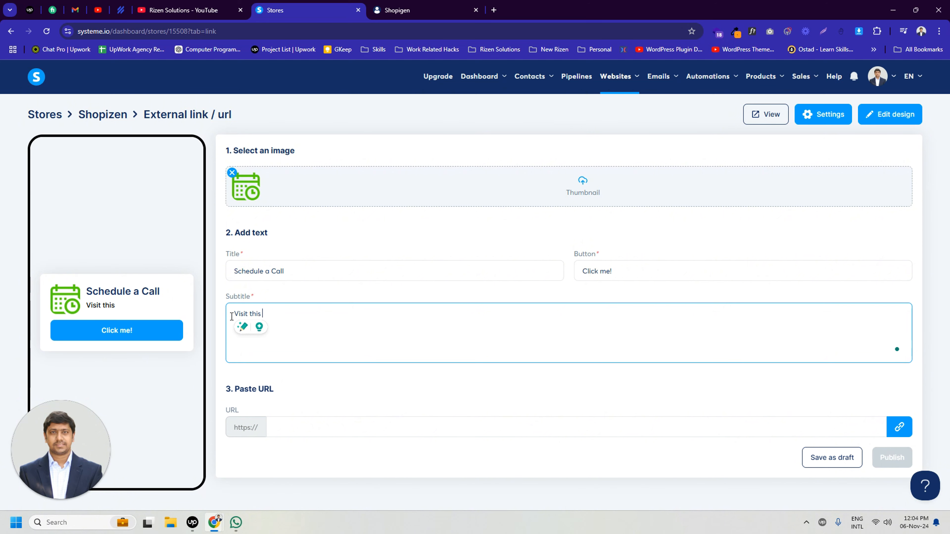
text(tink to book a call.)
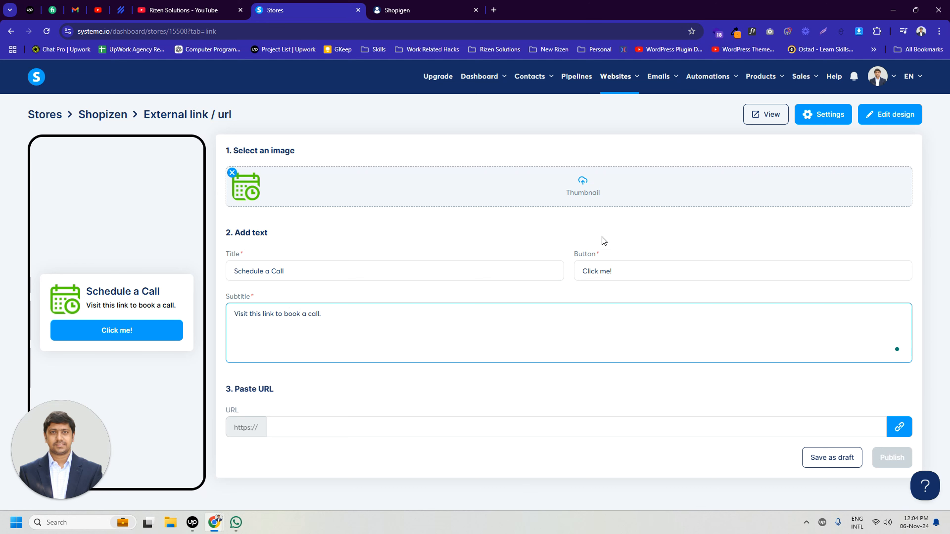
Change the Schedule a Call product's button text to "Book Now".
drag(613, 271, 577, 272)
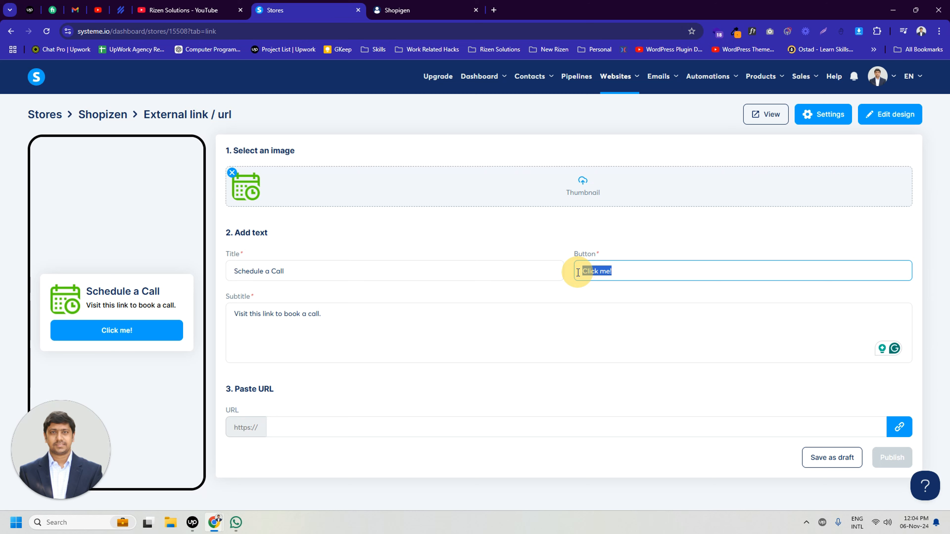
text(Boo)
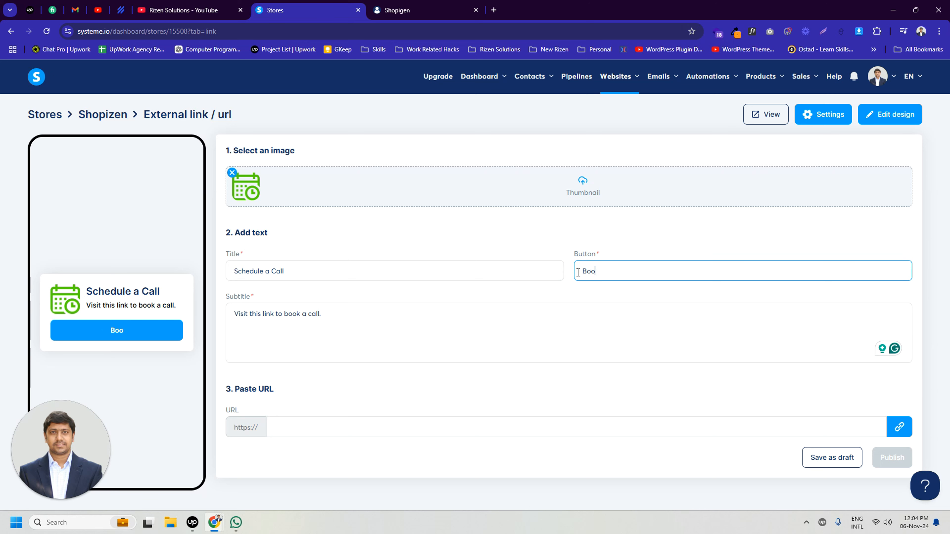
text(k Now)
Paste the TidyCal booking page address as the product's URL and publish the external link product.
click(291, 430)
text(tidycal.com/helloomaruf/book-a-session)
click(359, 393)
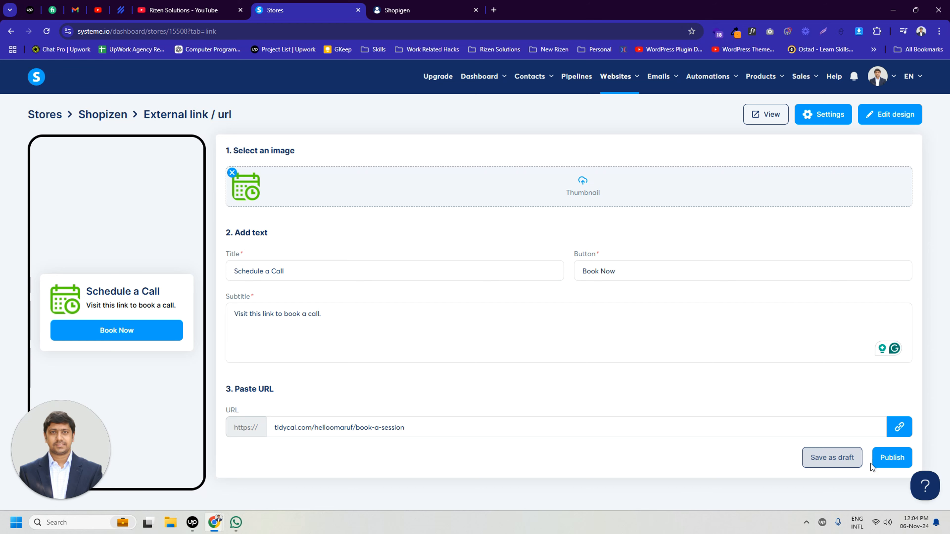
click(892, 458)
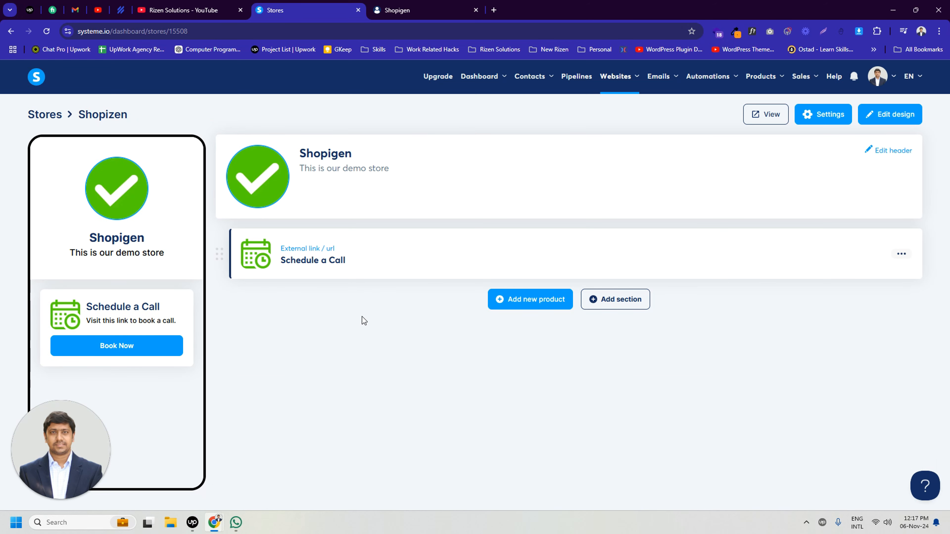
Add a new Collect emails product and review its default title, subtitle and button text.
click(530, 300)
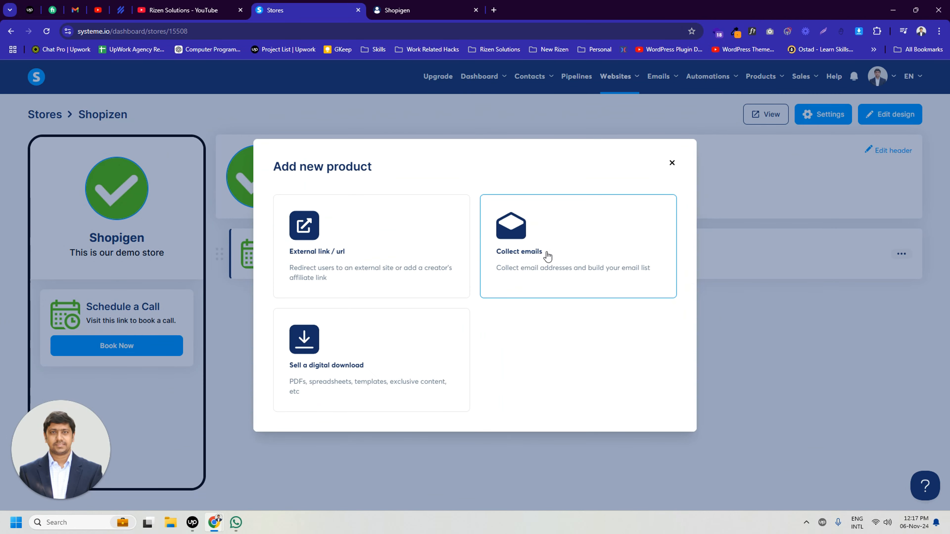
click(523, 259)
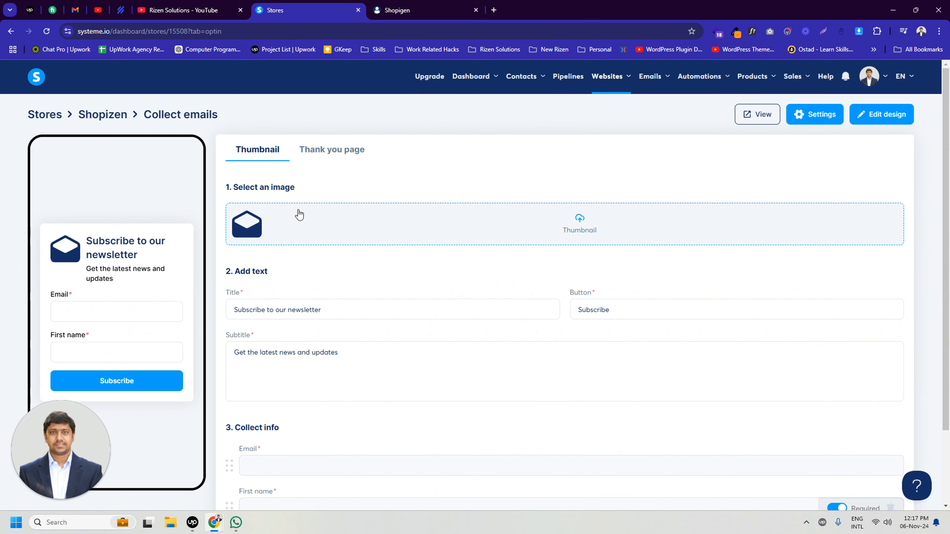
click(291, 313)
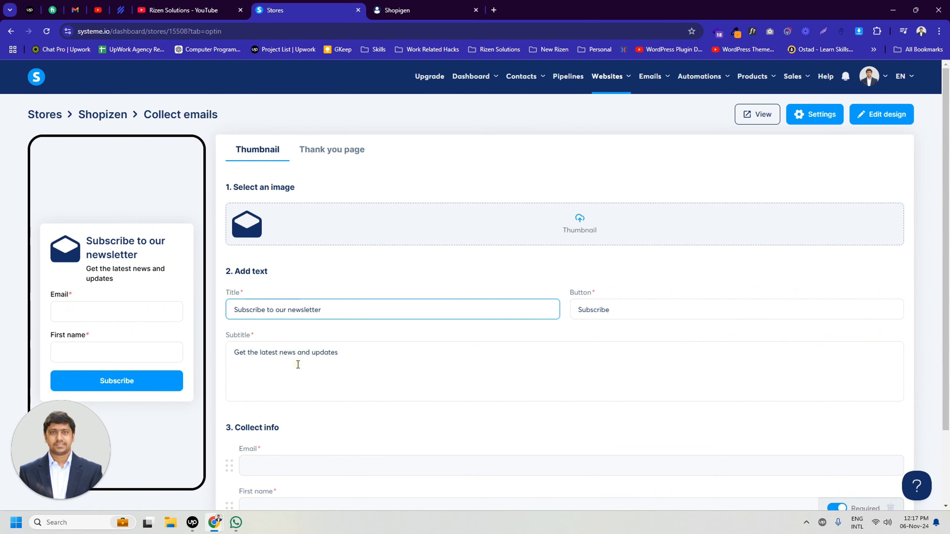
click(298, 354)
click(603, 312)
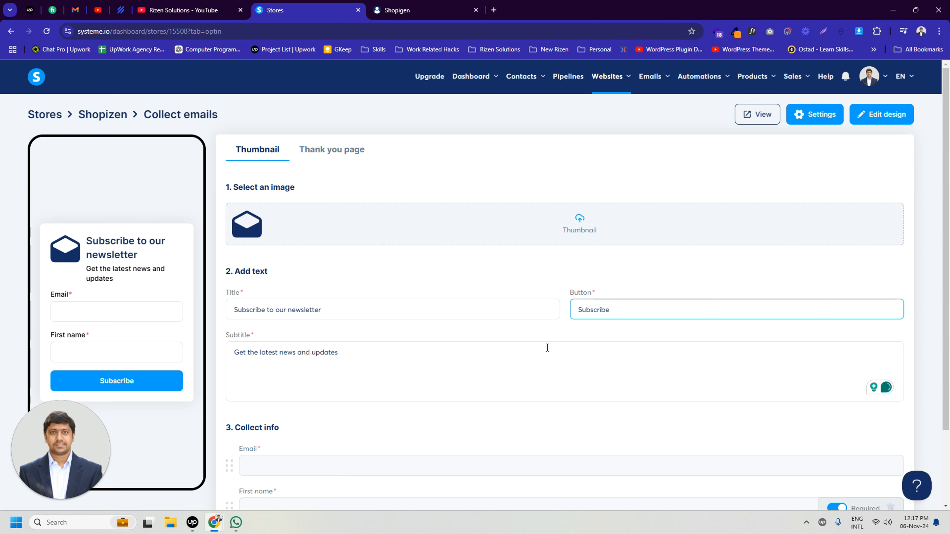
Add a Phone number field to the newsletter form's collected info and move First name above Email.
scroll(480, 402, down, 2)
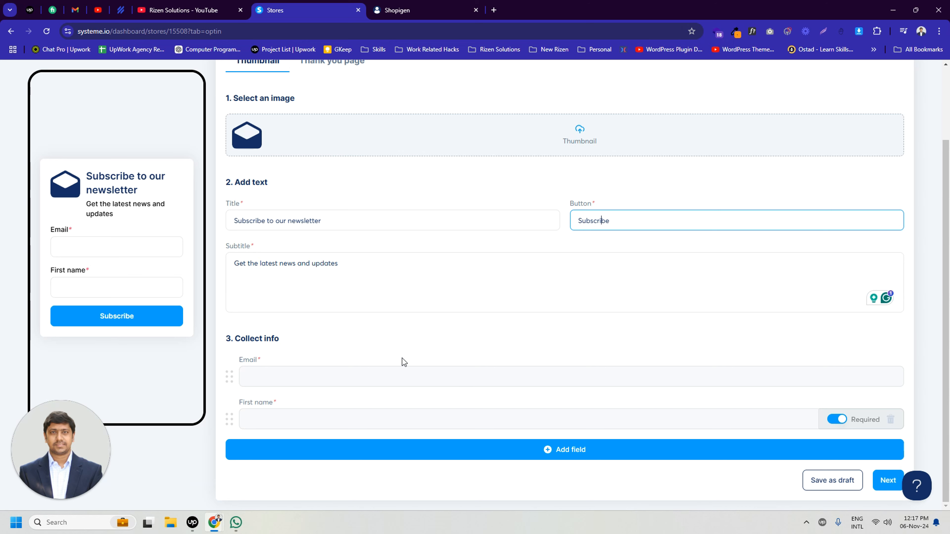
click(284, 376)
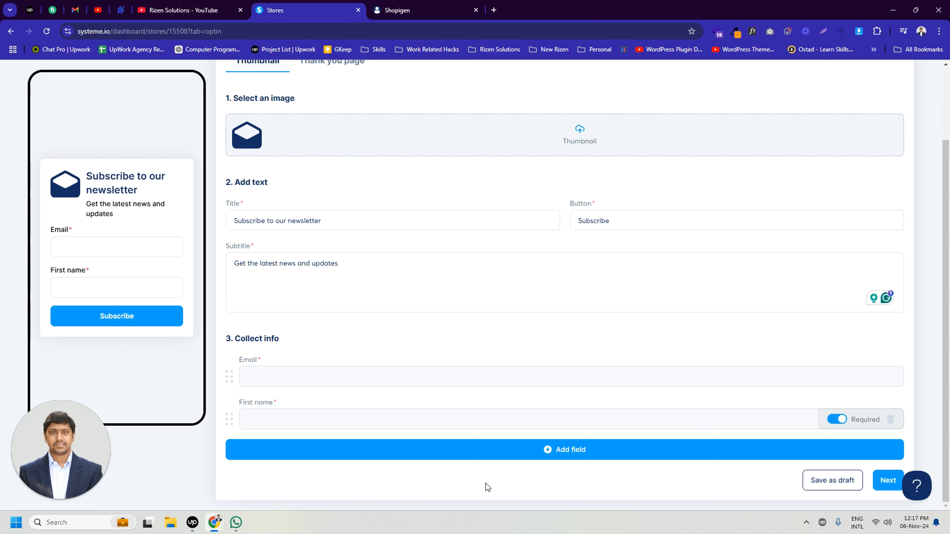
click(565, 450)
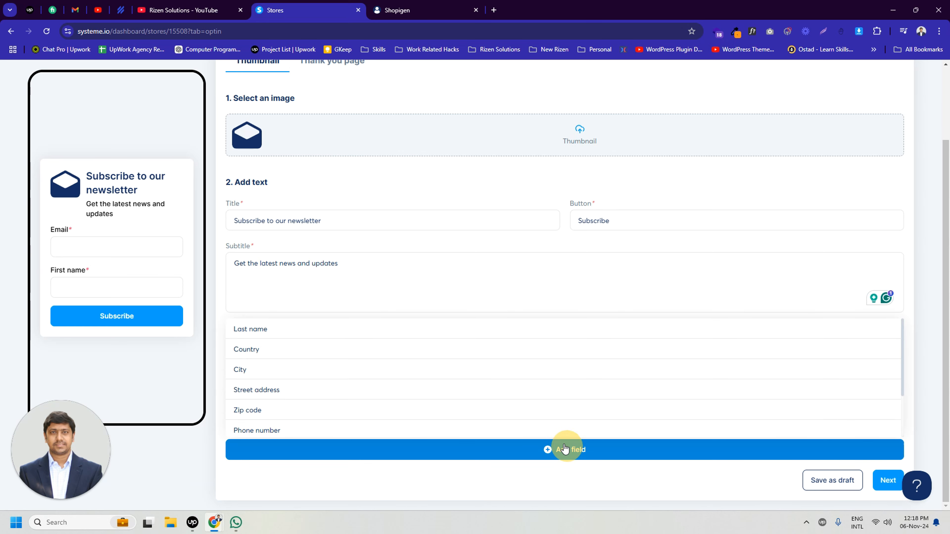
click(315, 430)
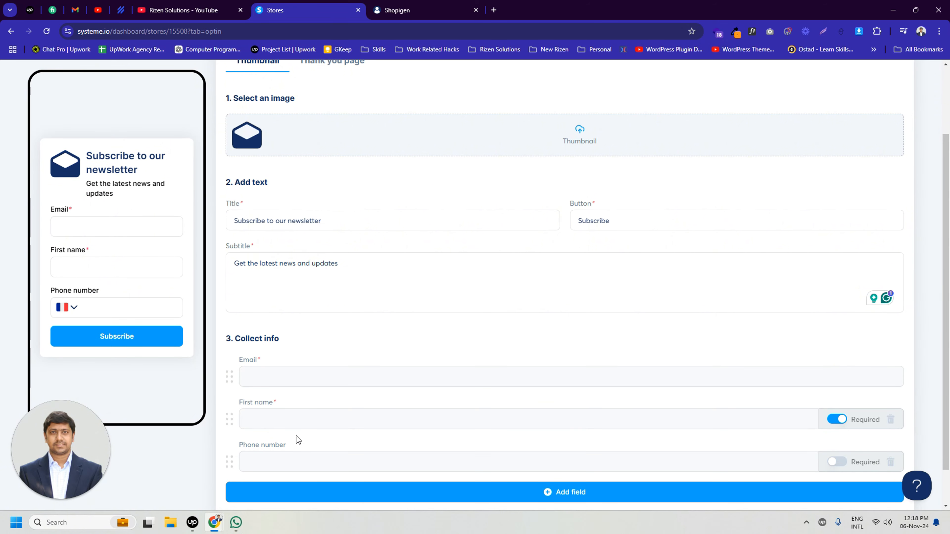
drag(230, 419, 236, 371)
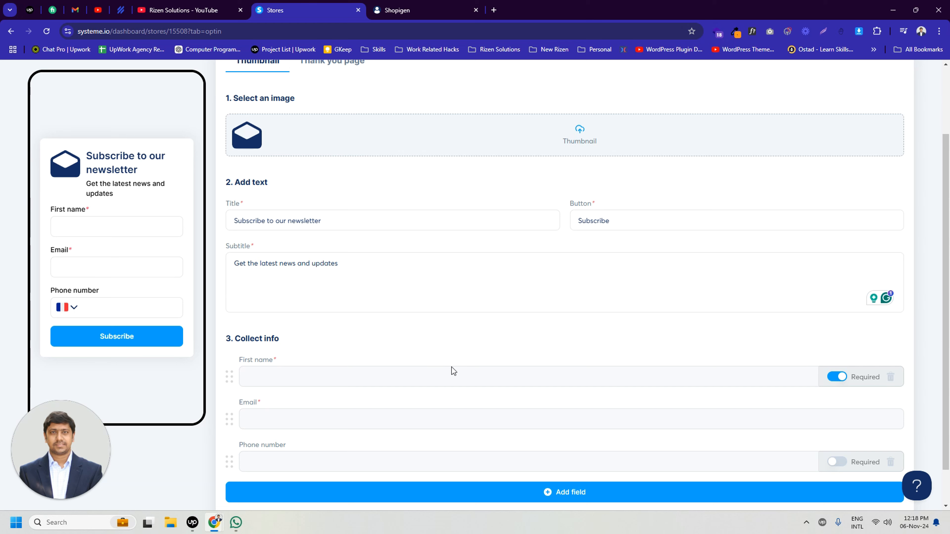
Publish the newsletter product with its default thank you page and move it above Schedule a Call in the store.
scroll(450, 367, up, 3)
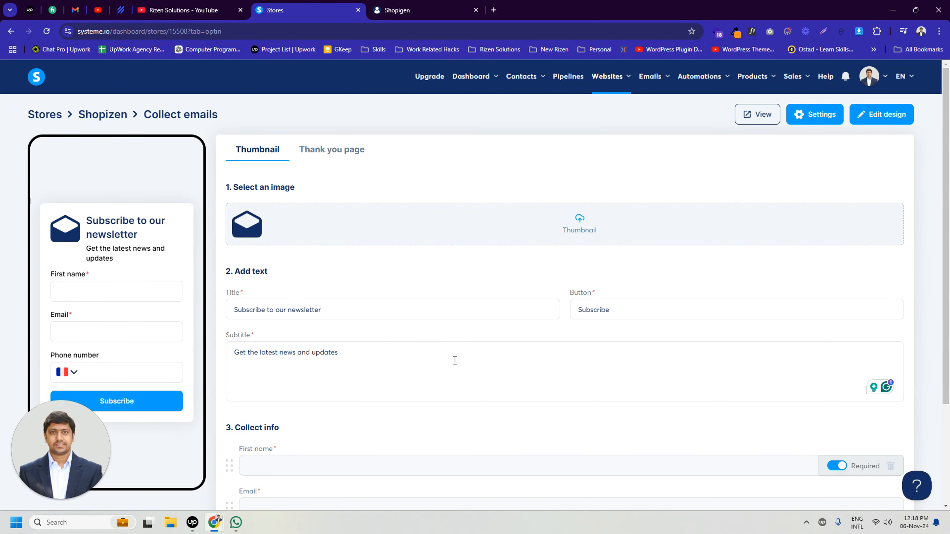
click(346, 158)
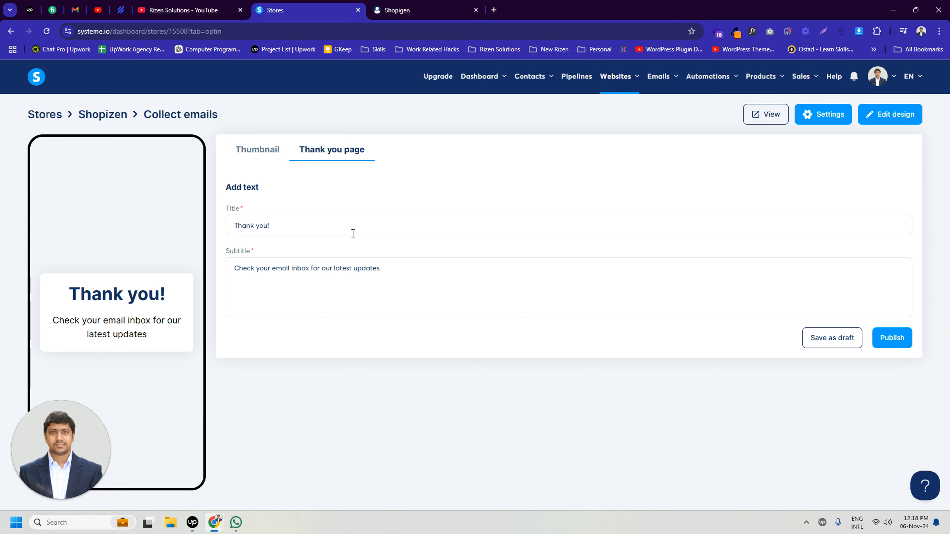
click(897, 341)
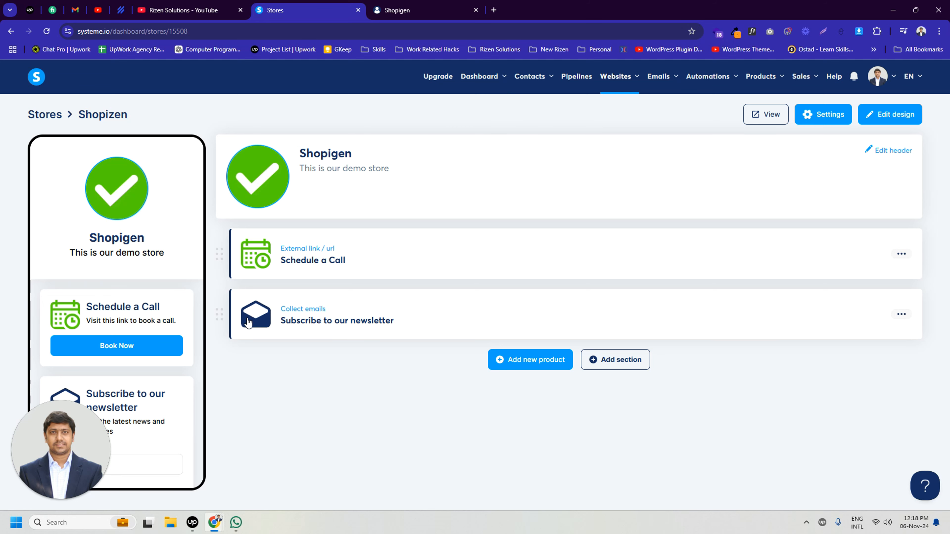
drag(218, 315, 223, 261)
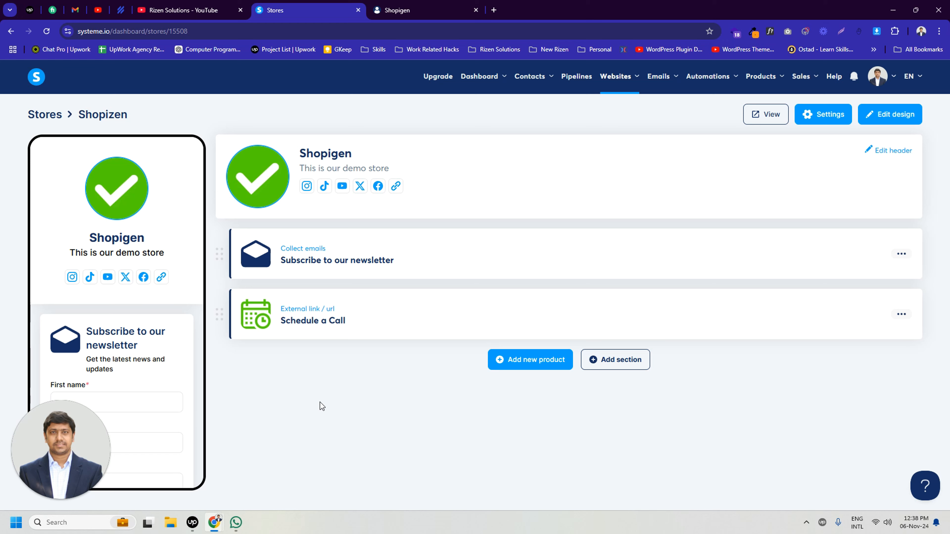
Check the newsletter form and the Schedule a Call product on the live store page, and return to the store editor.
click(450, 5)
scroll(541, 220, down, 2)
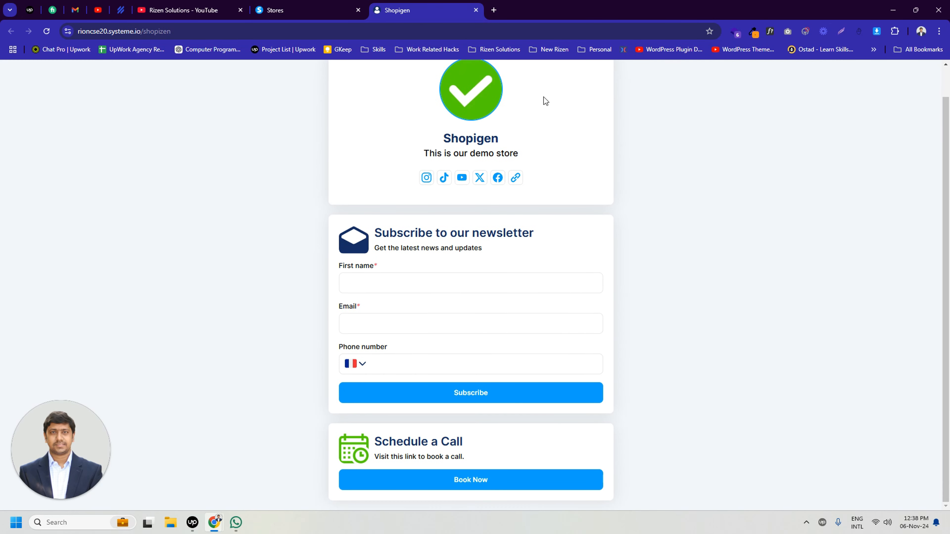
click(316, 5)
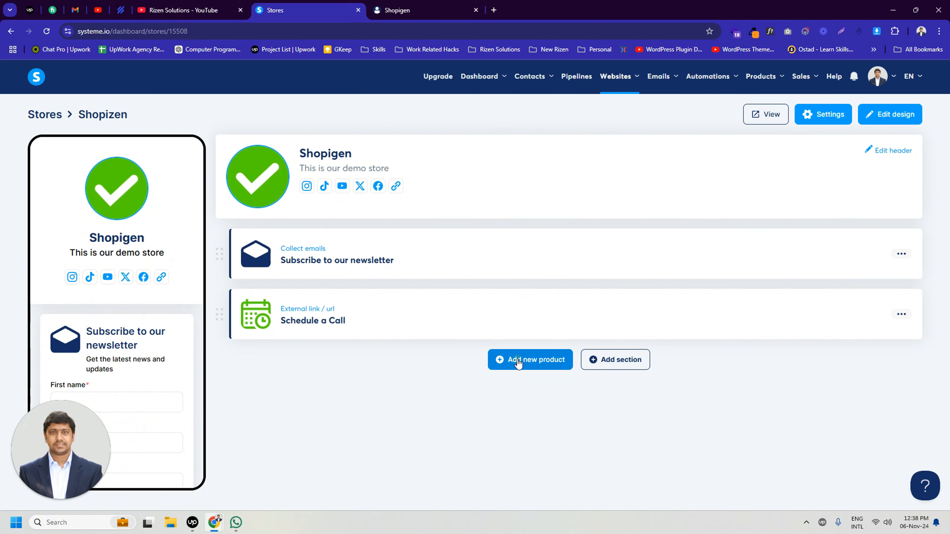
Add a new Sell a digital download product and review its thumbnail title, subtitle and button text.
click(505, 360)
click(329, 369)
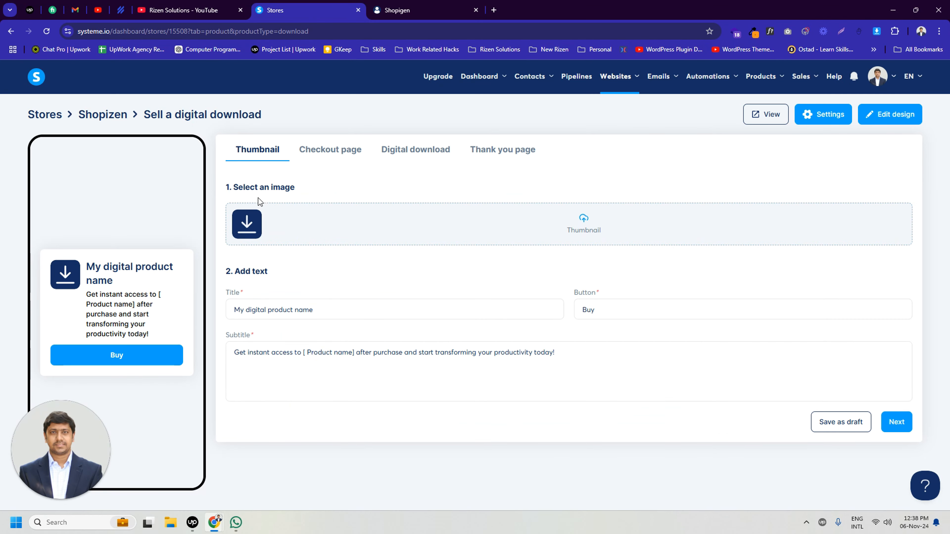
click(304, 307)
click(295, 353)
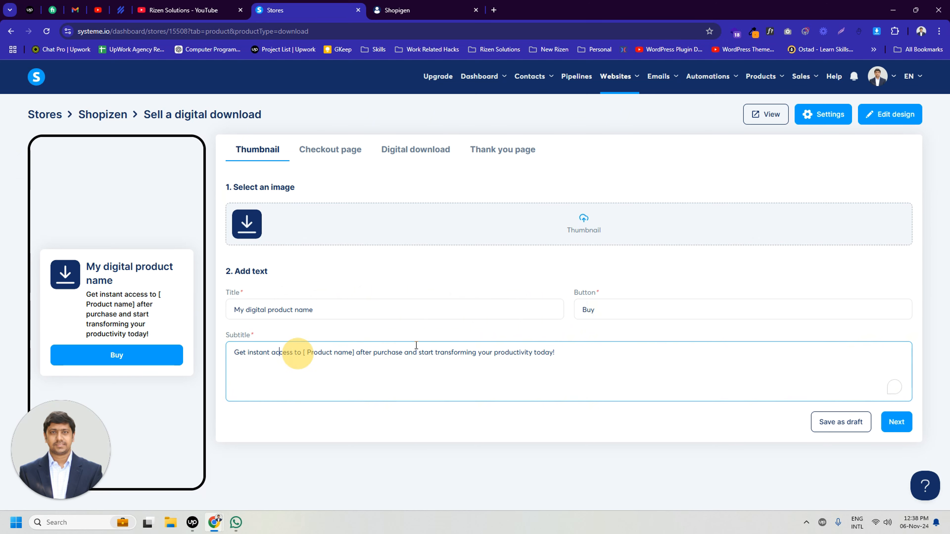
click(622, 305)
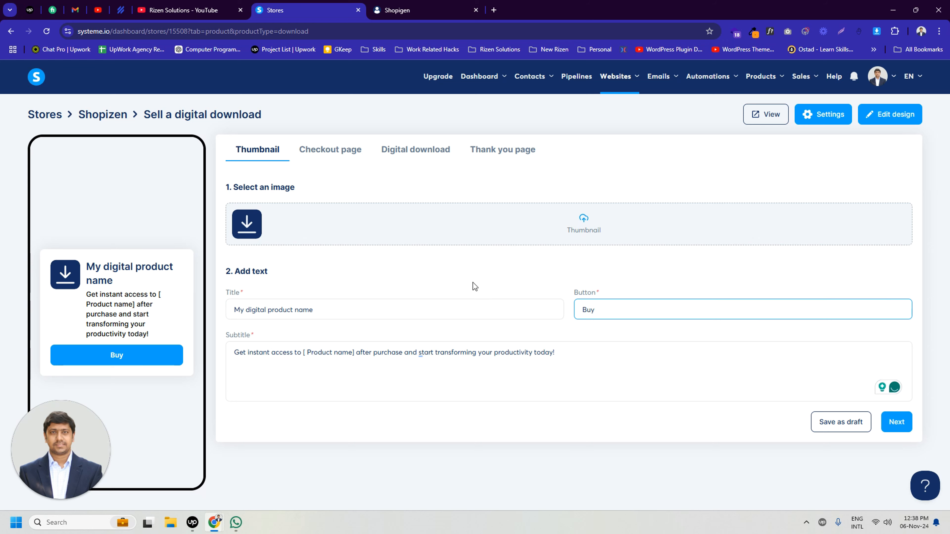
Examine the digital product's checkout page settings, from image and text to collected info, price plans and payment methods.
click(330, 153)
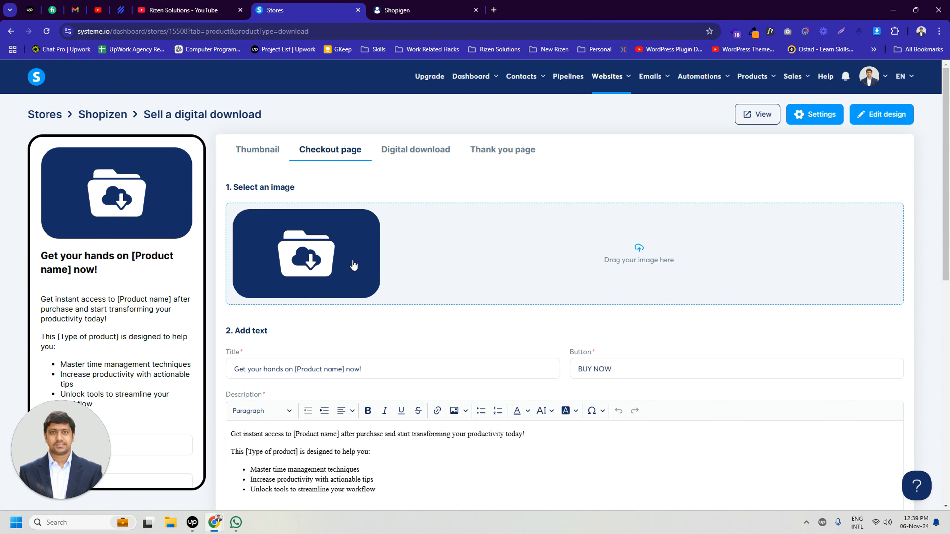
click(306, 368)
scroll(323, 405, down, 1)
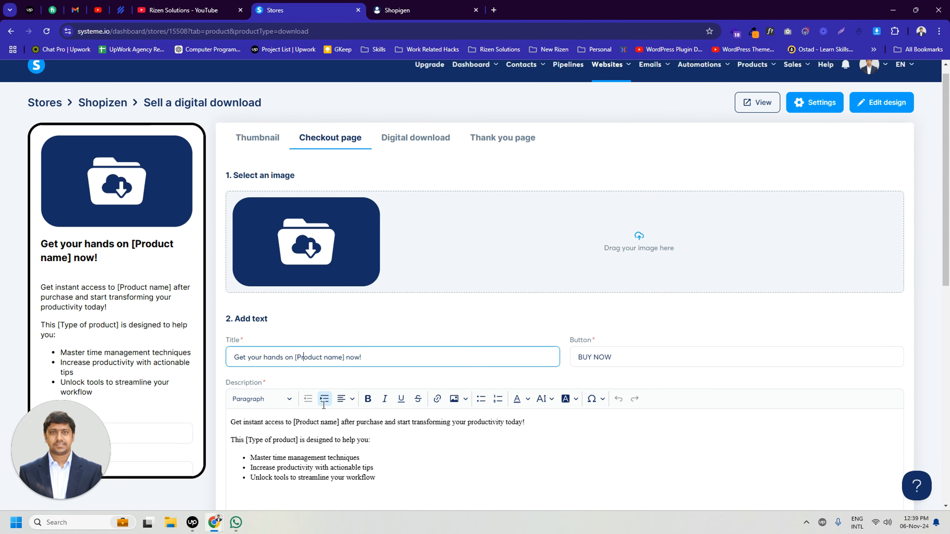
scroll(323, 405, down, 3)
click(619, 218)
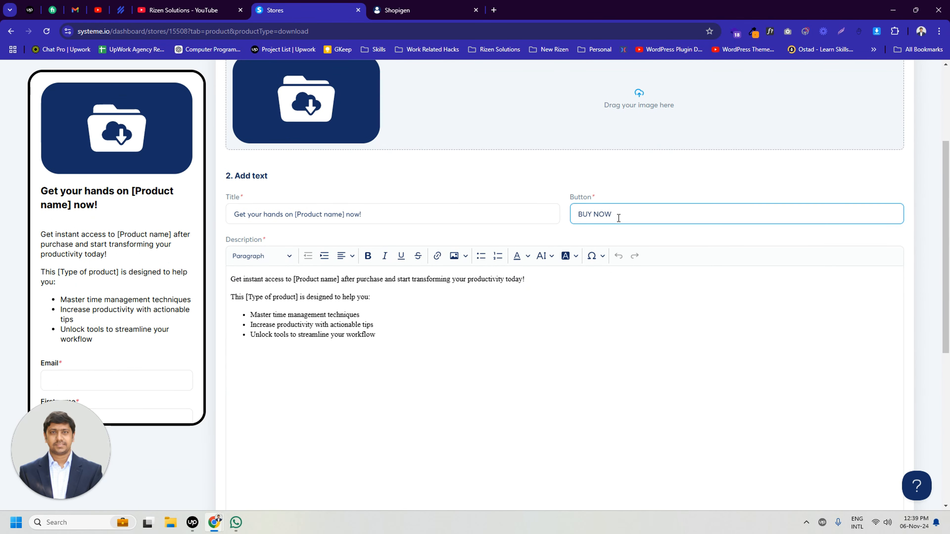
scroll(618, 218, down, 8)
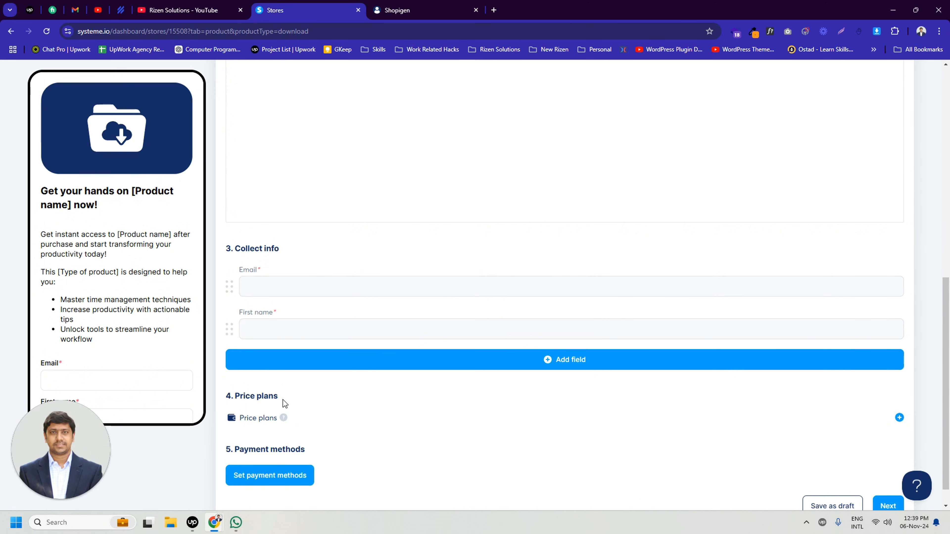
scroll(283, 400, down, 1)
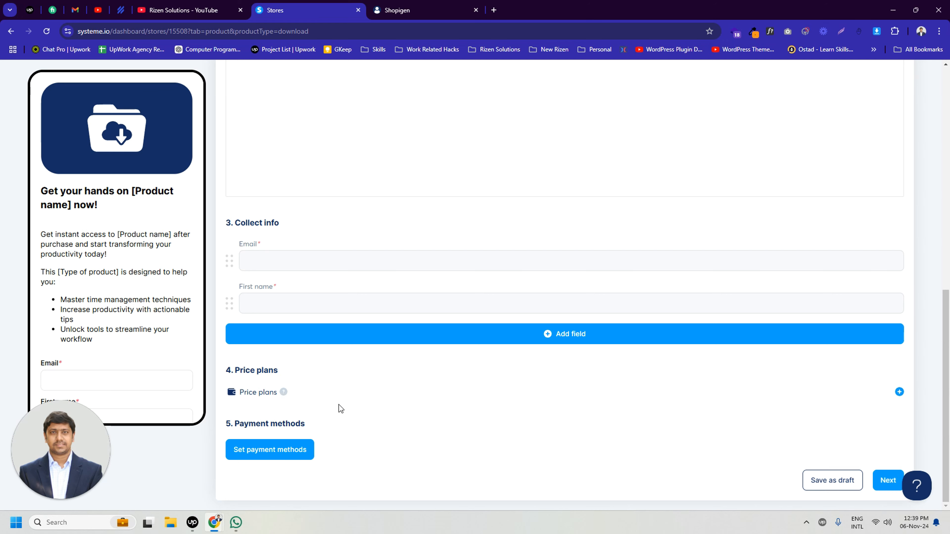
scroll(361, 375, up, 9)
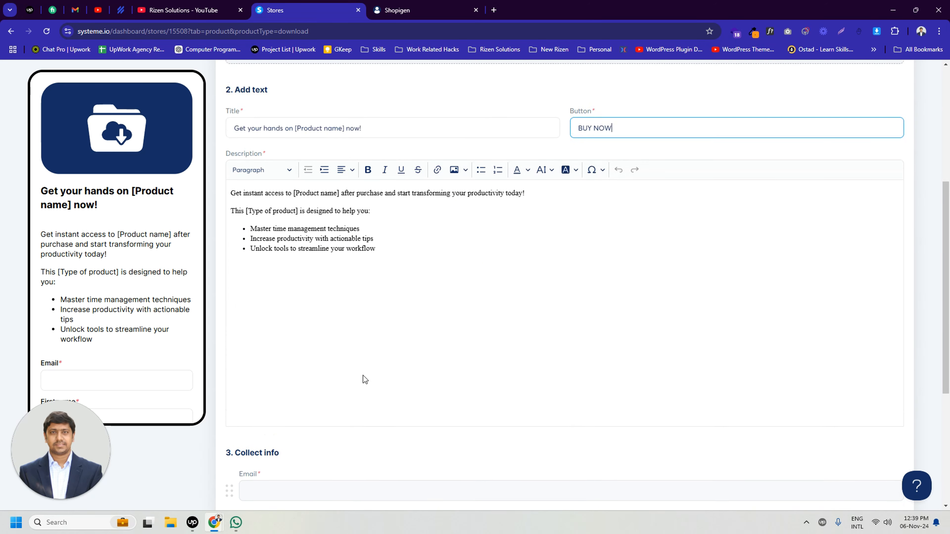
scroll(326, 227, up, 3)
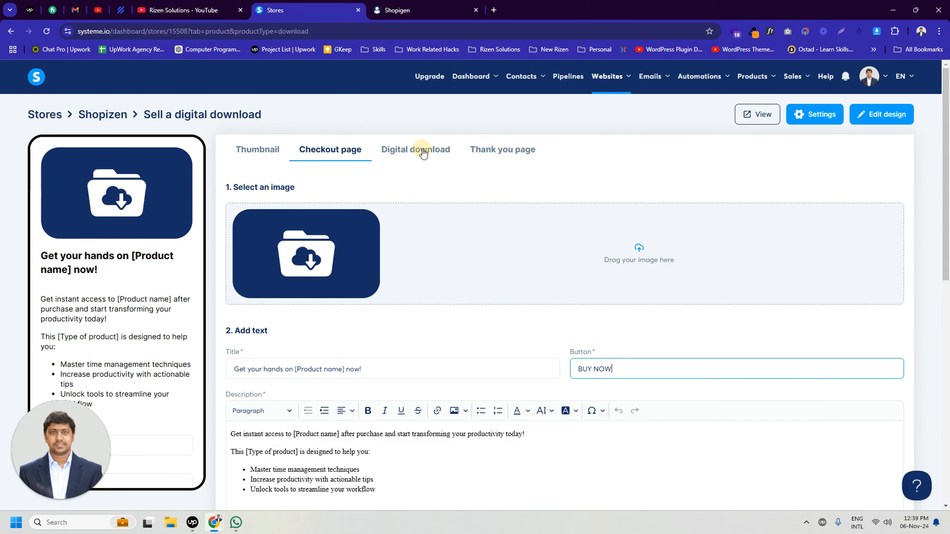
Review the digital download's product name, file upload and confirmation email settings without changing them.
click(426, 156)
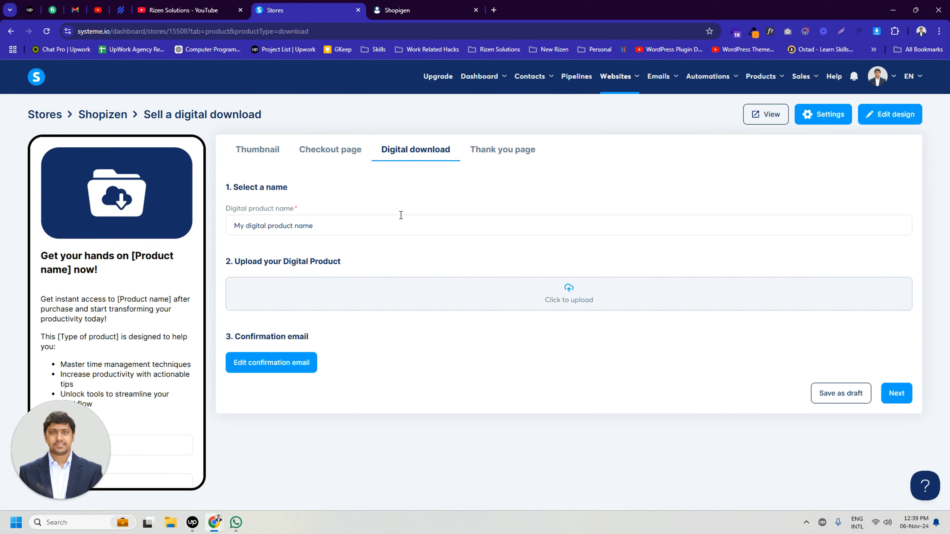
click(341, 230)
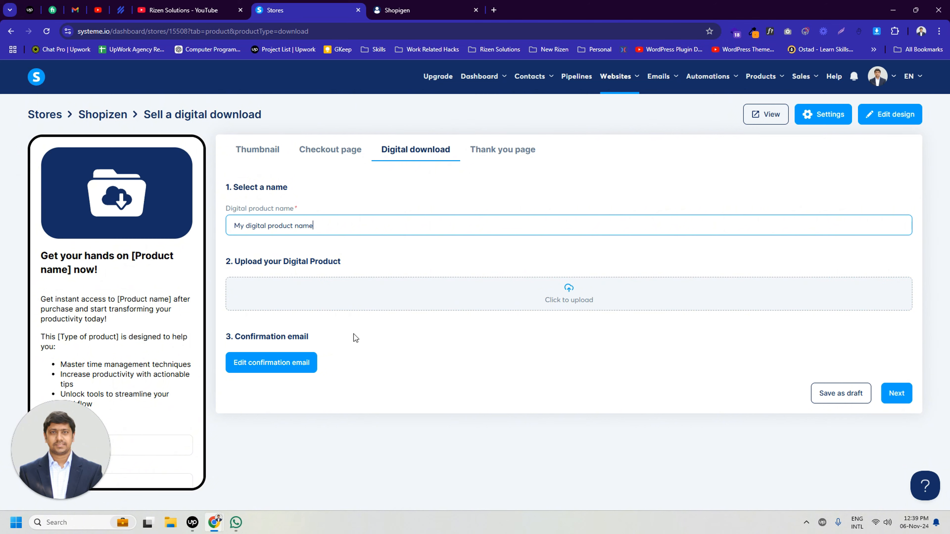
click(286, 365)
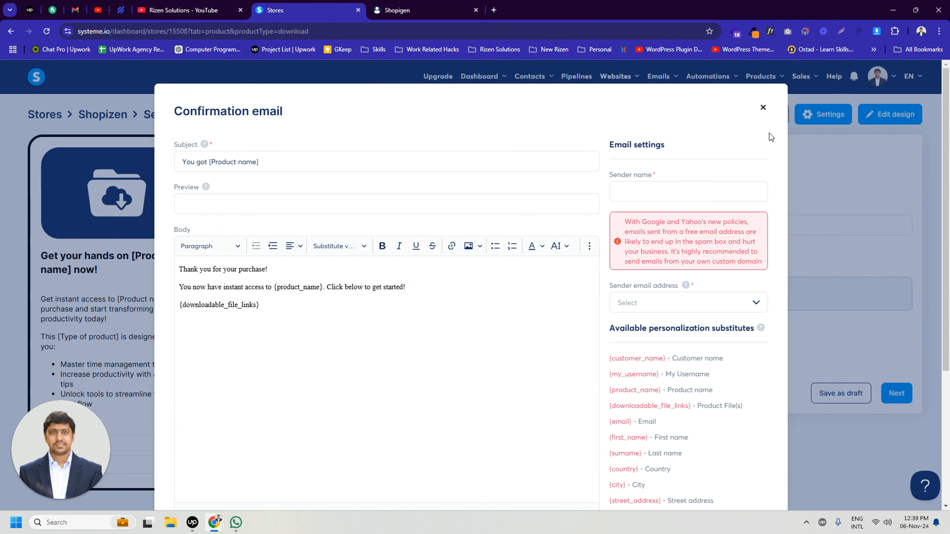
click(761, 108)
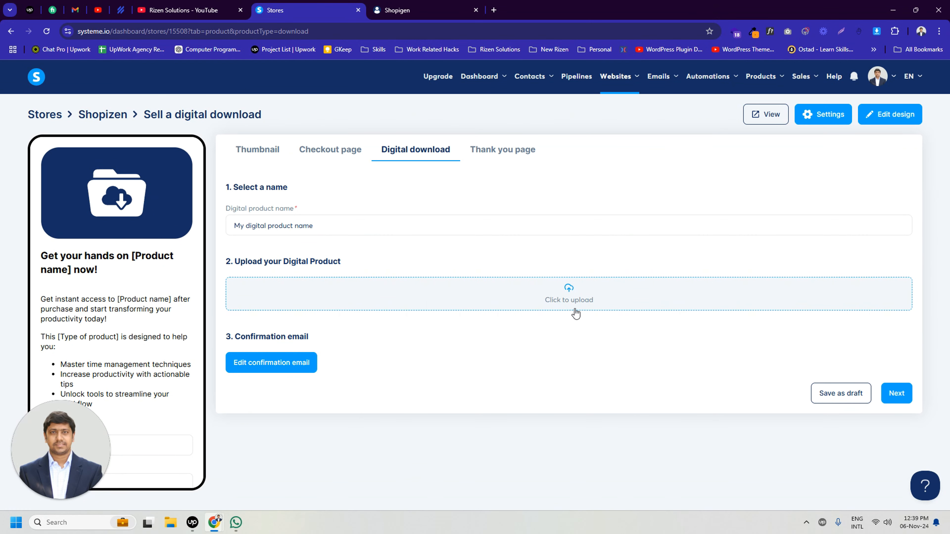
Check the digital product's thank you page text and save the product as a draft.
click(507, 156)
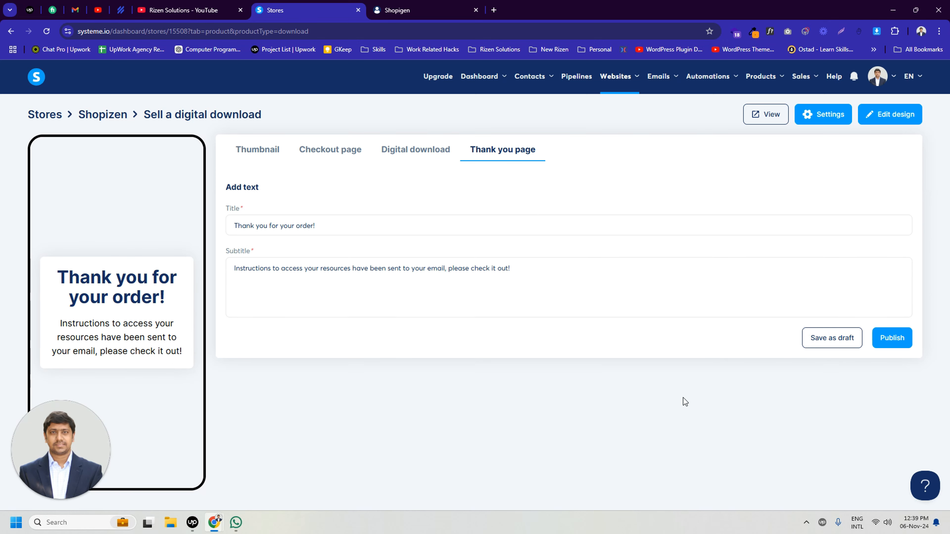
click(844, 338)
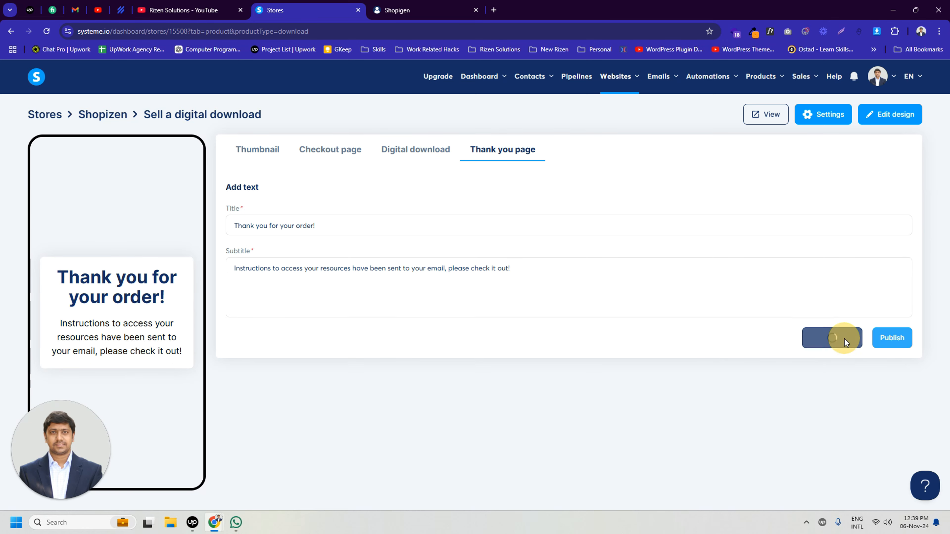